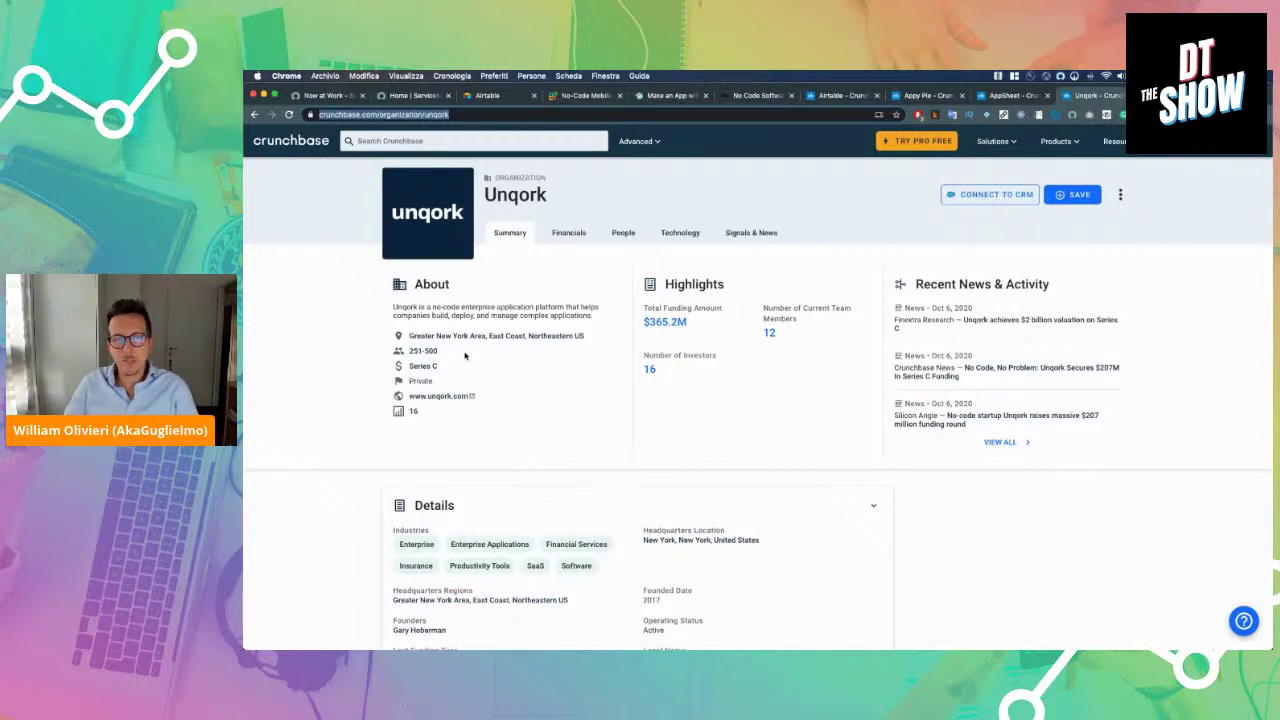
# Open ServiceNow's Crunchbase profile and scroll through its details (NYSE:NOW, $83.7M funding, 17 acquisitions)
pyautogui.click(465, 355)
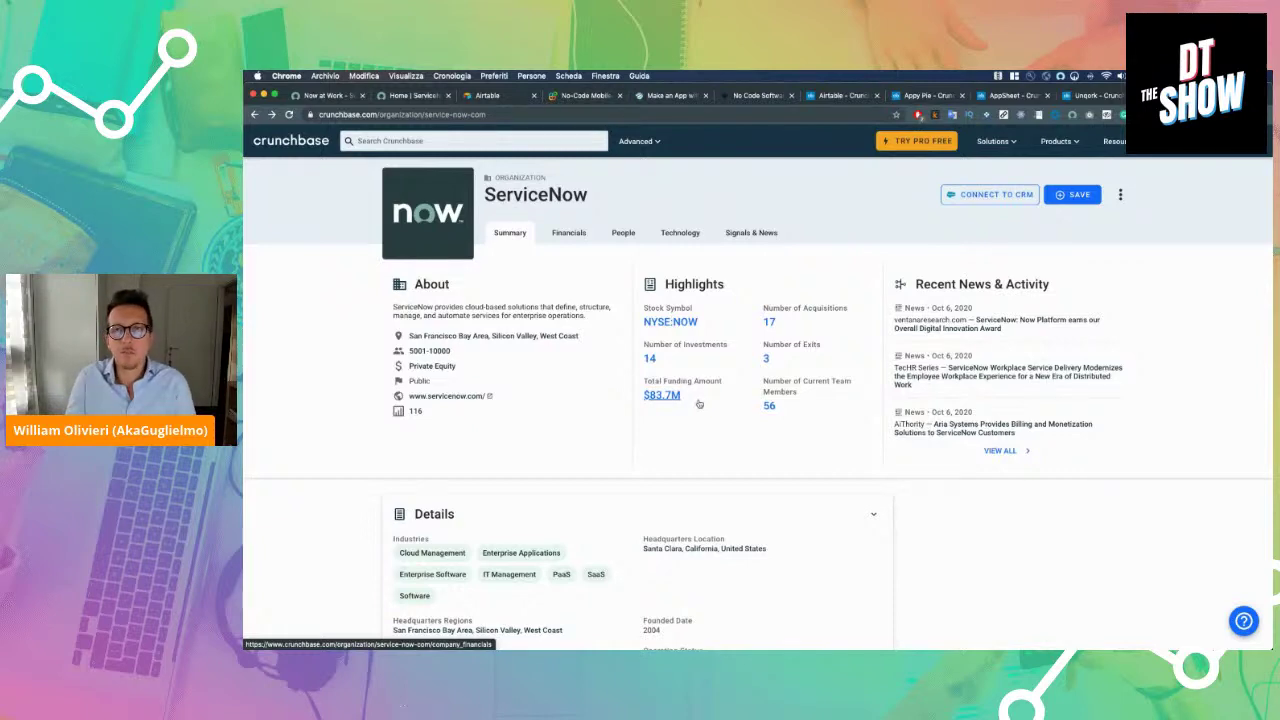
pyautogui.scroll(-3, 699, 403)
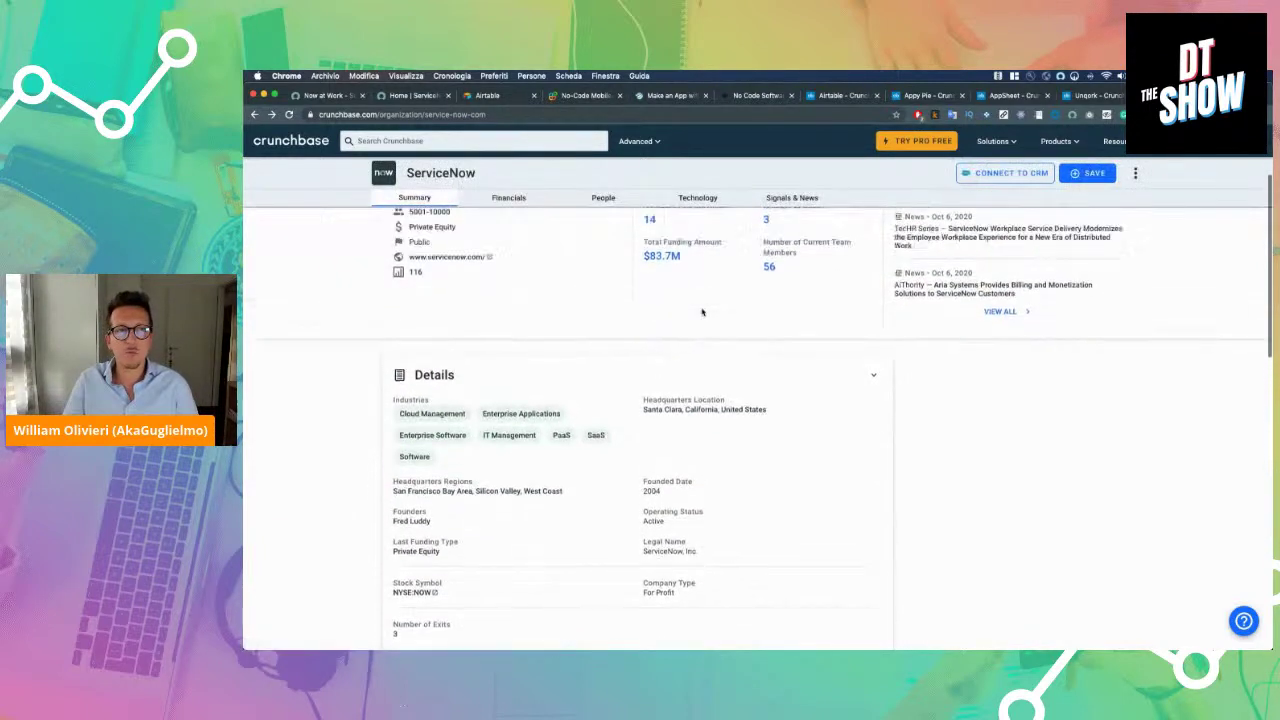
pyautogui.scroll(3, 699, 403)
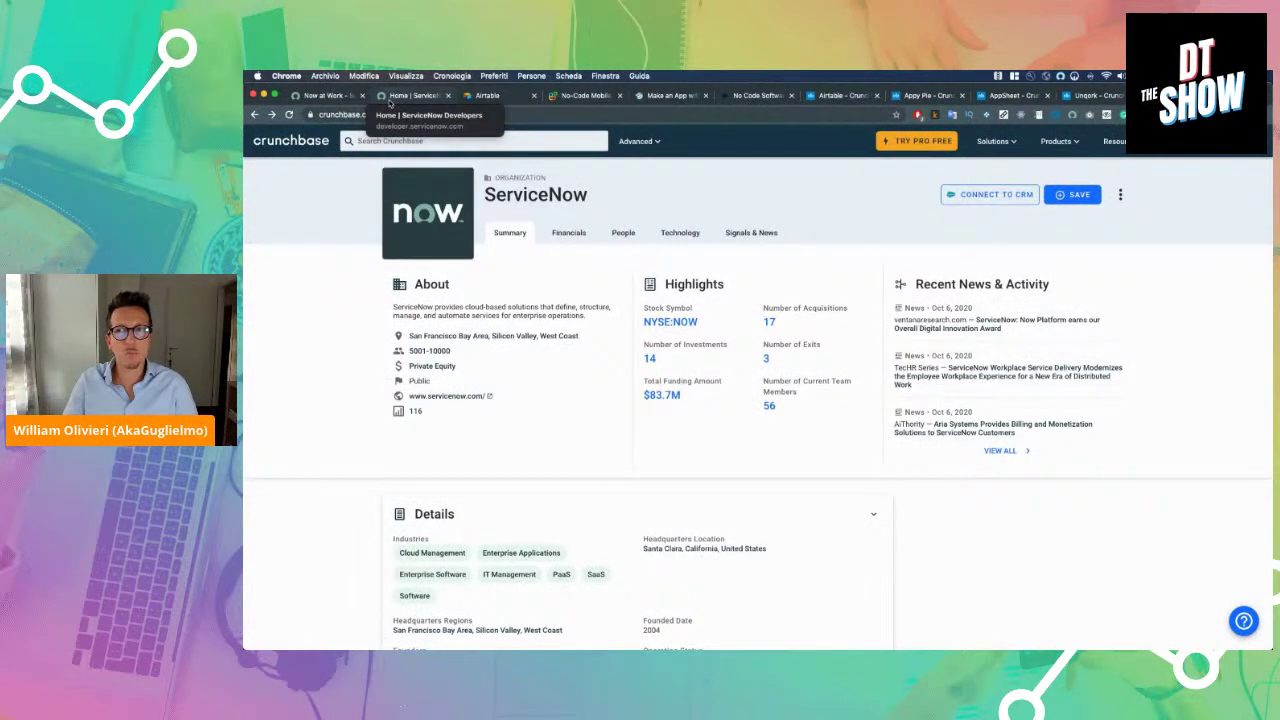
# Reload the ServiceNow Developers page and open the Instance URL login in a new tab
pyautogui.click(389, 95)
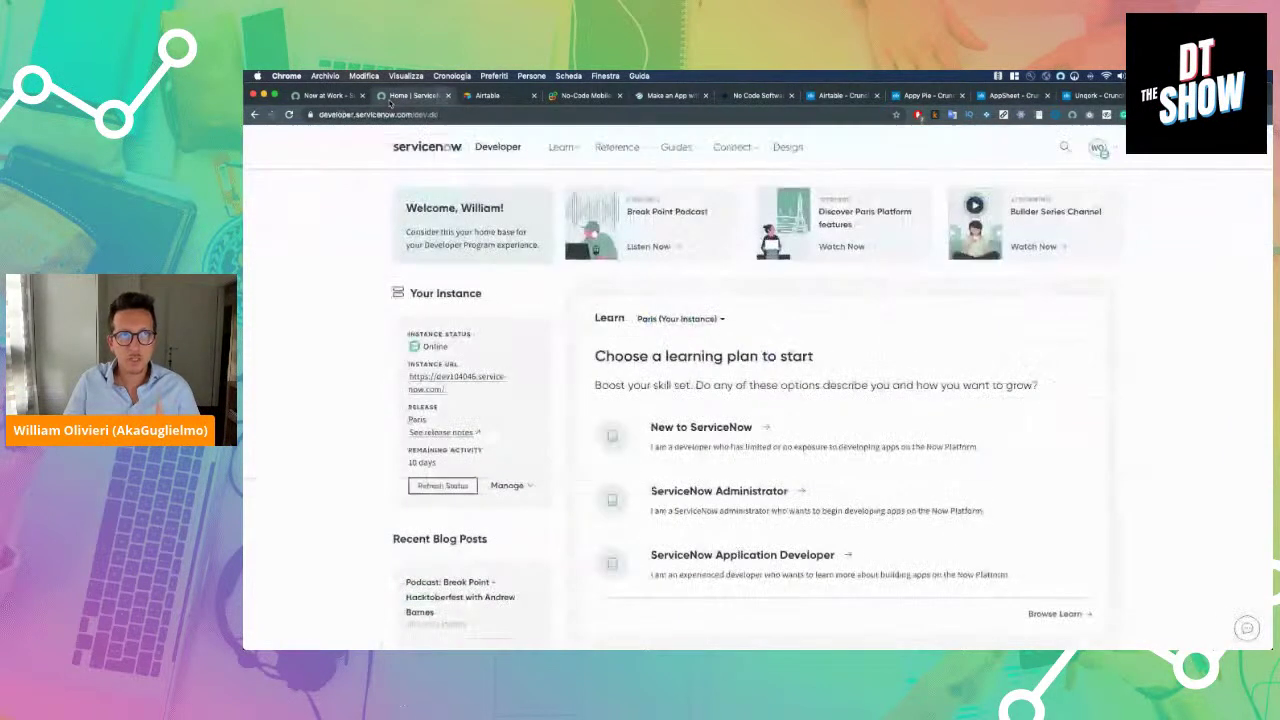
pyautogui.click(461, 115)
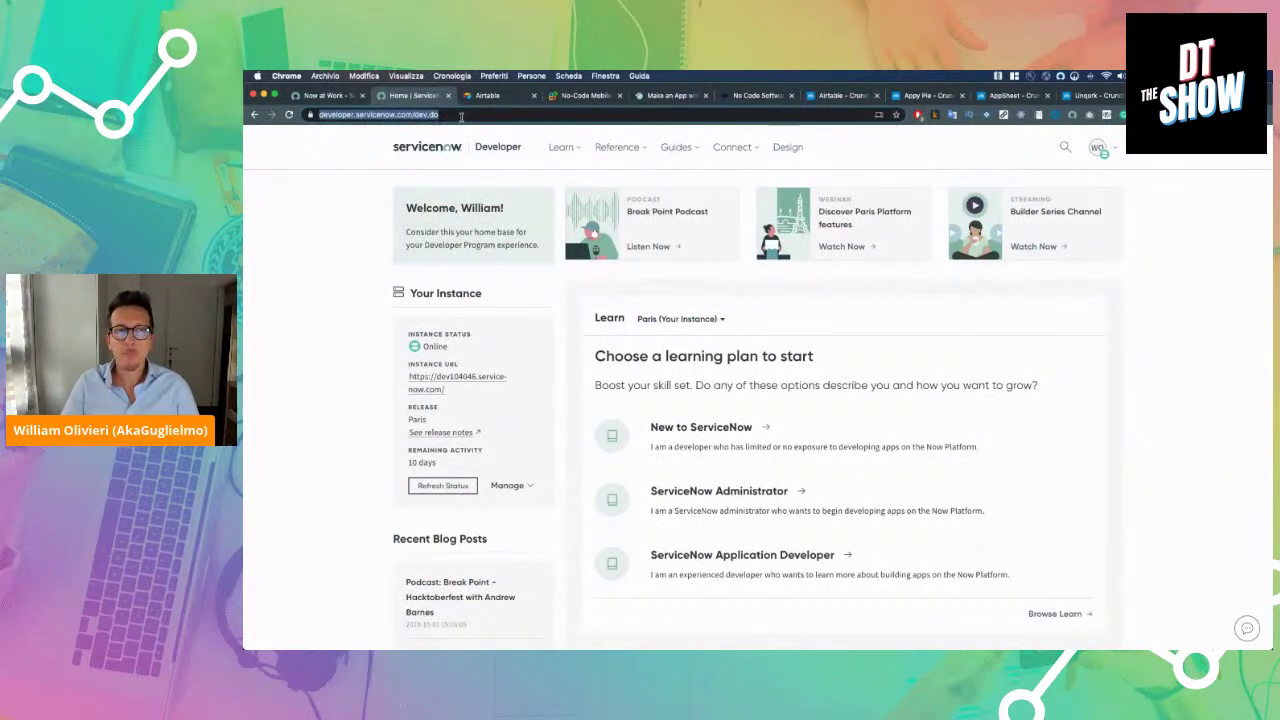
pyautogui.press('Return')
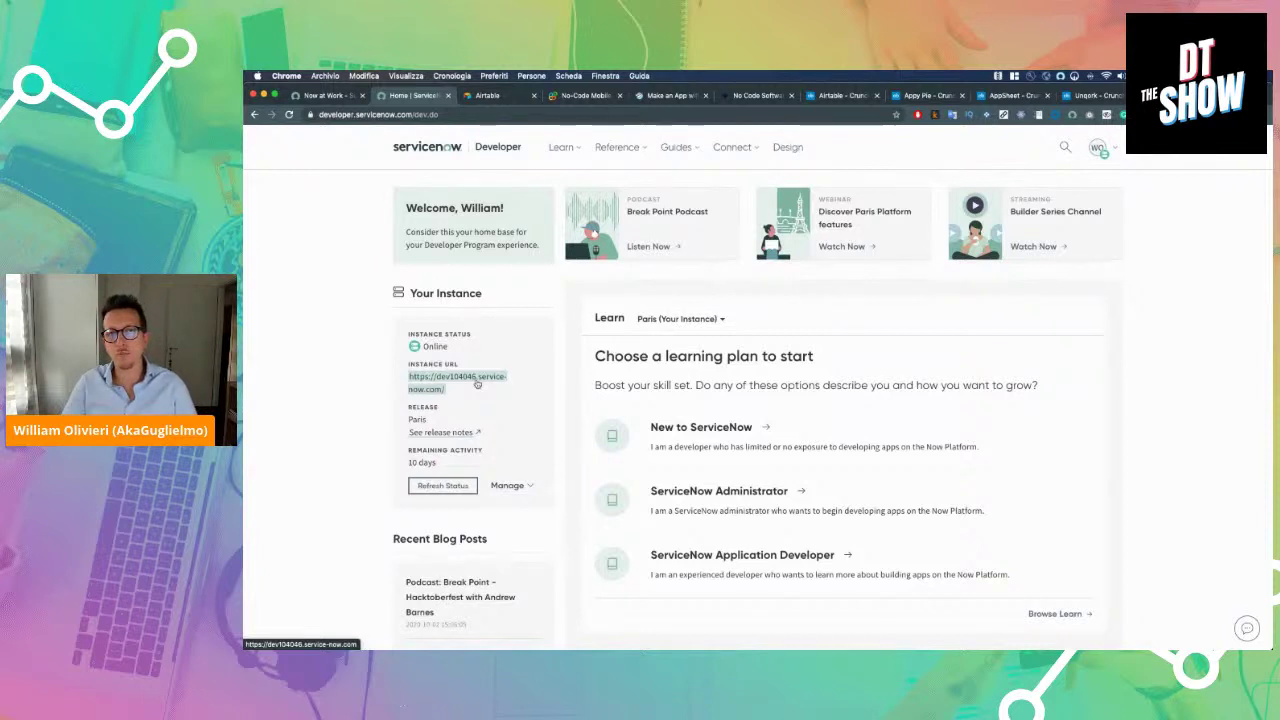
pyautogui.click(477, 384)
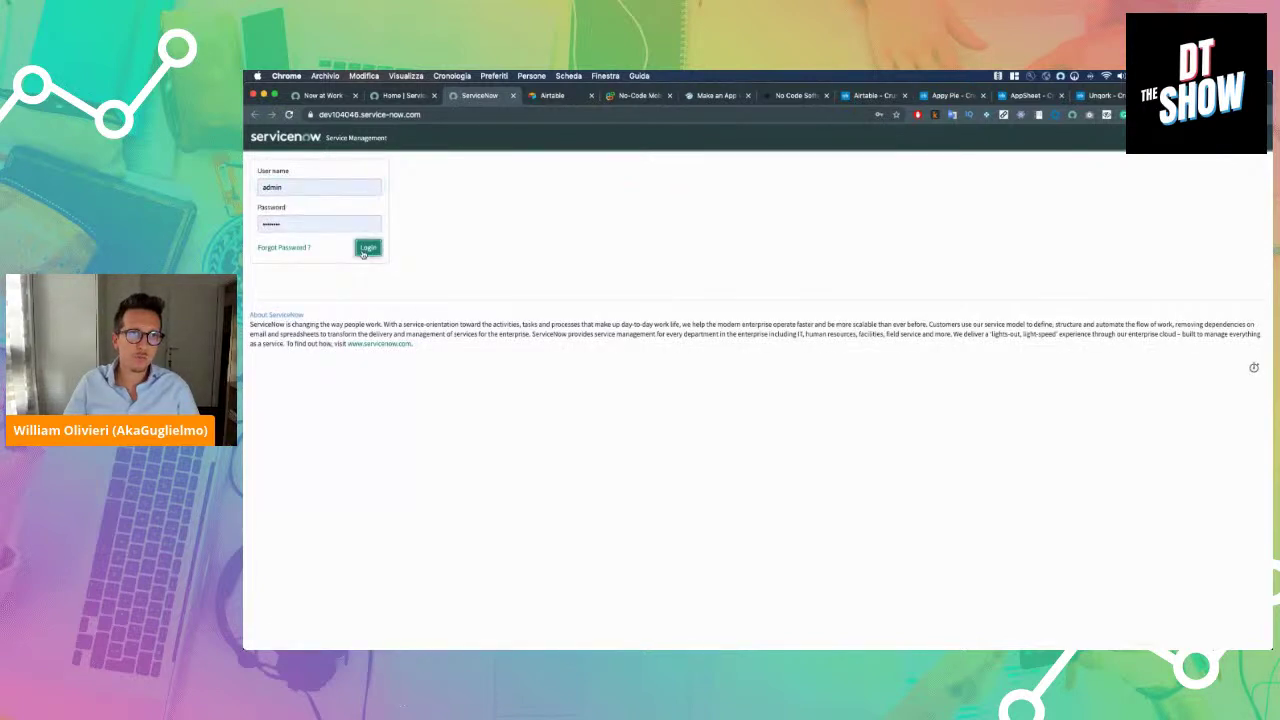
# Submit the admin login, then clear and retype the rejected password
pyautogui.click(363, 251)
pyautogui.click(361, 266)
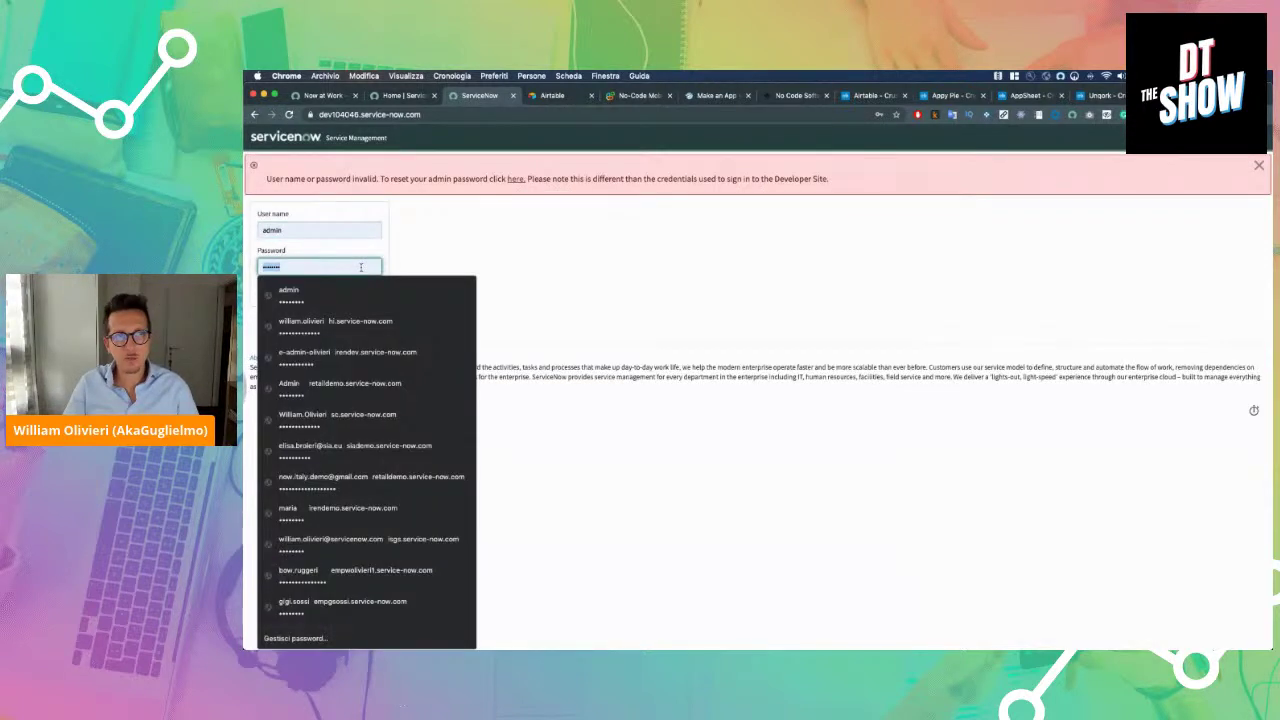
pyautogui.hotkey('ctrl', 'a')
pyautogui.press('BackSpace')
pyautogui.write('admin1234')
pyautogui.press('Return')
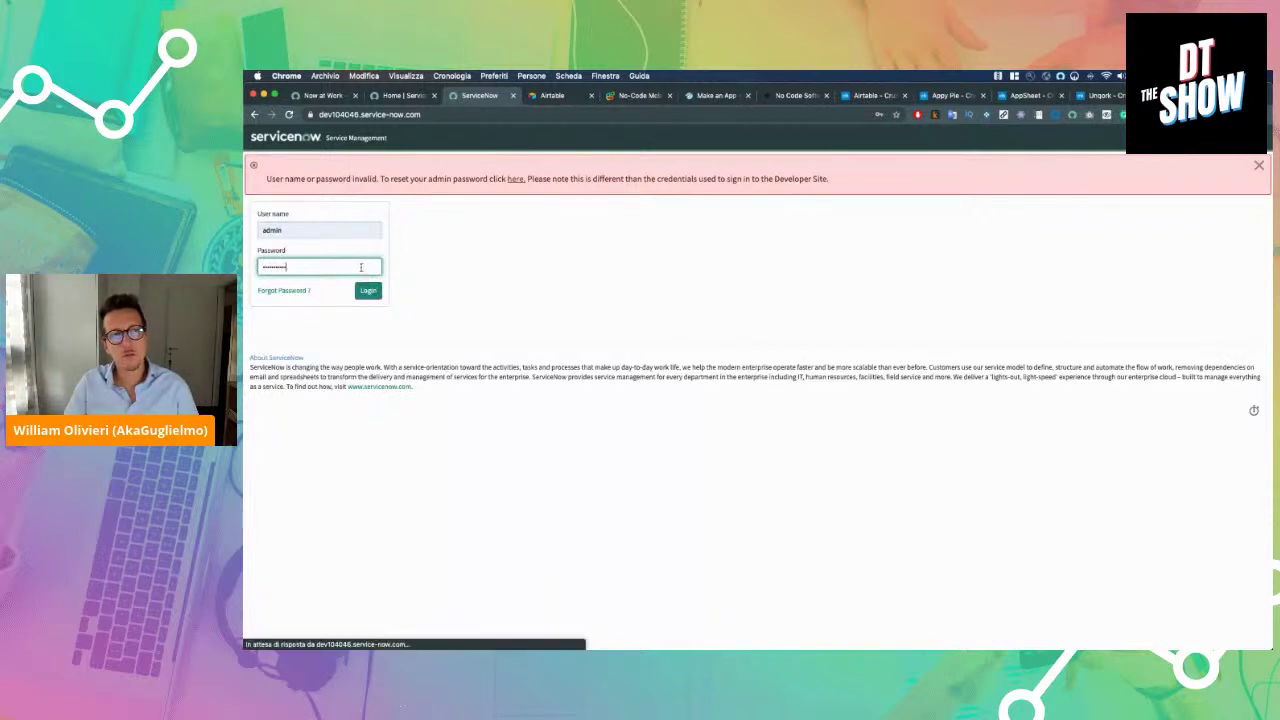
# Re-enter the corrected admin password, log in, and dismiss Chrome's password-update prompt
pyautogui.click(361, 266)
pyautogui.write('admin12')
pyautogui.press('Return')
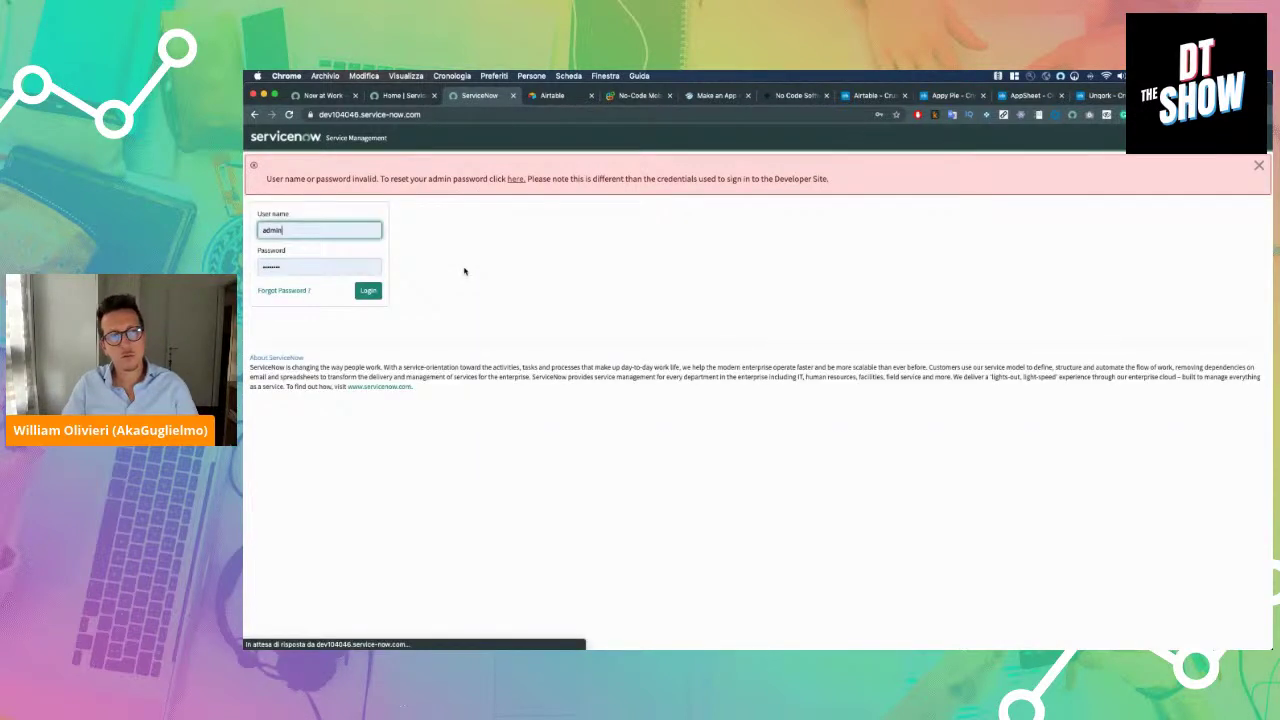
pyautogui.write('admin12')
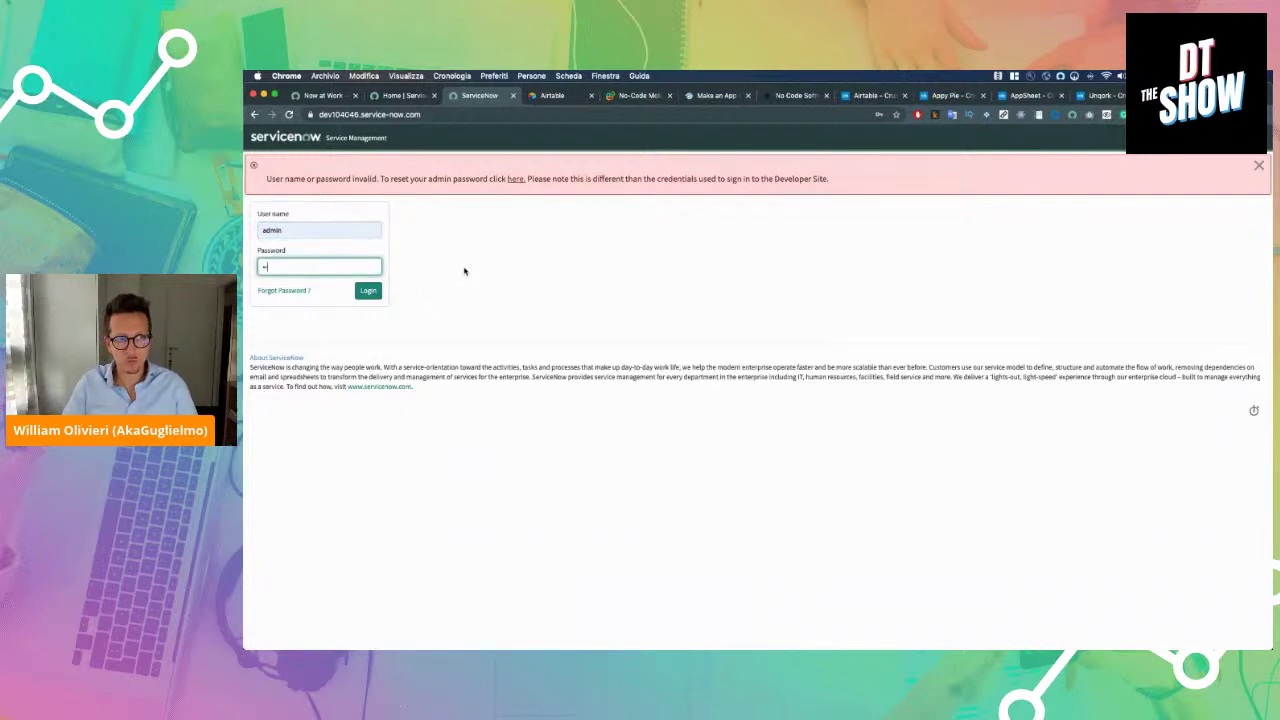
pyautogui.press('Return')
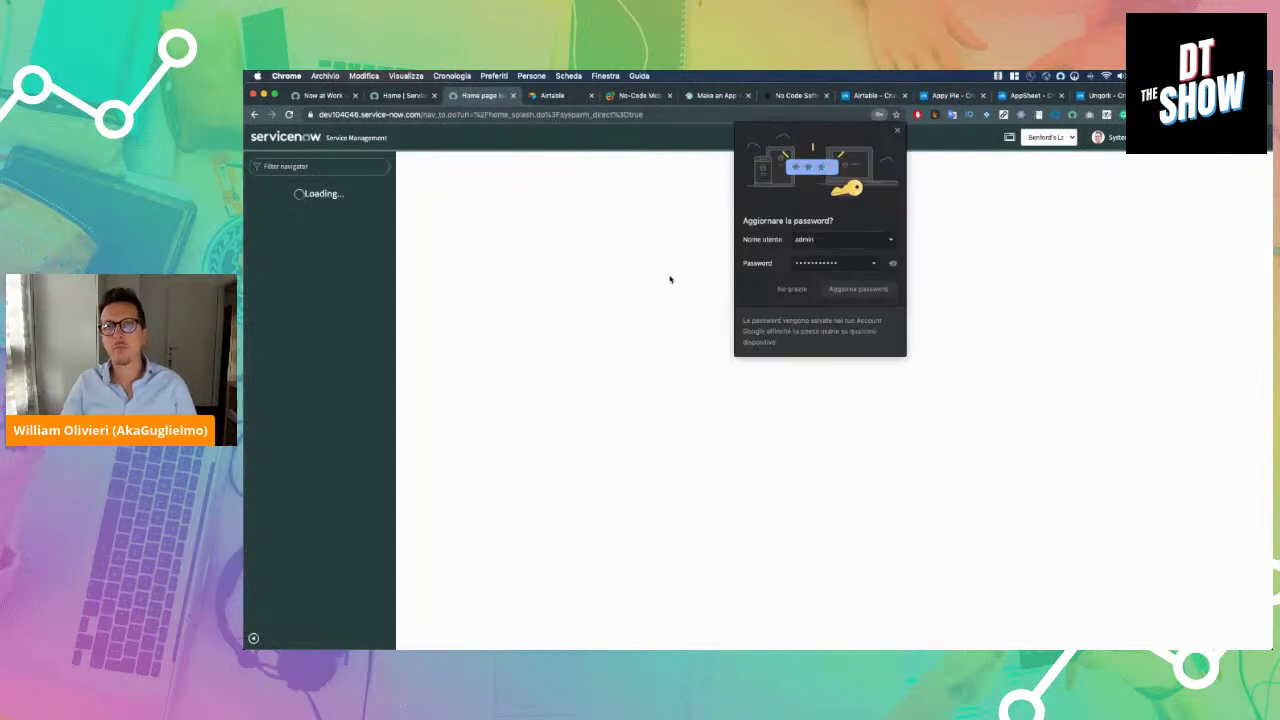
pyautogui.click(828, 287)
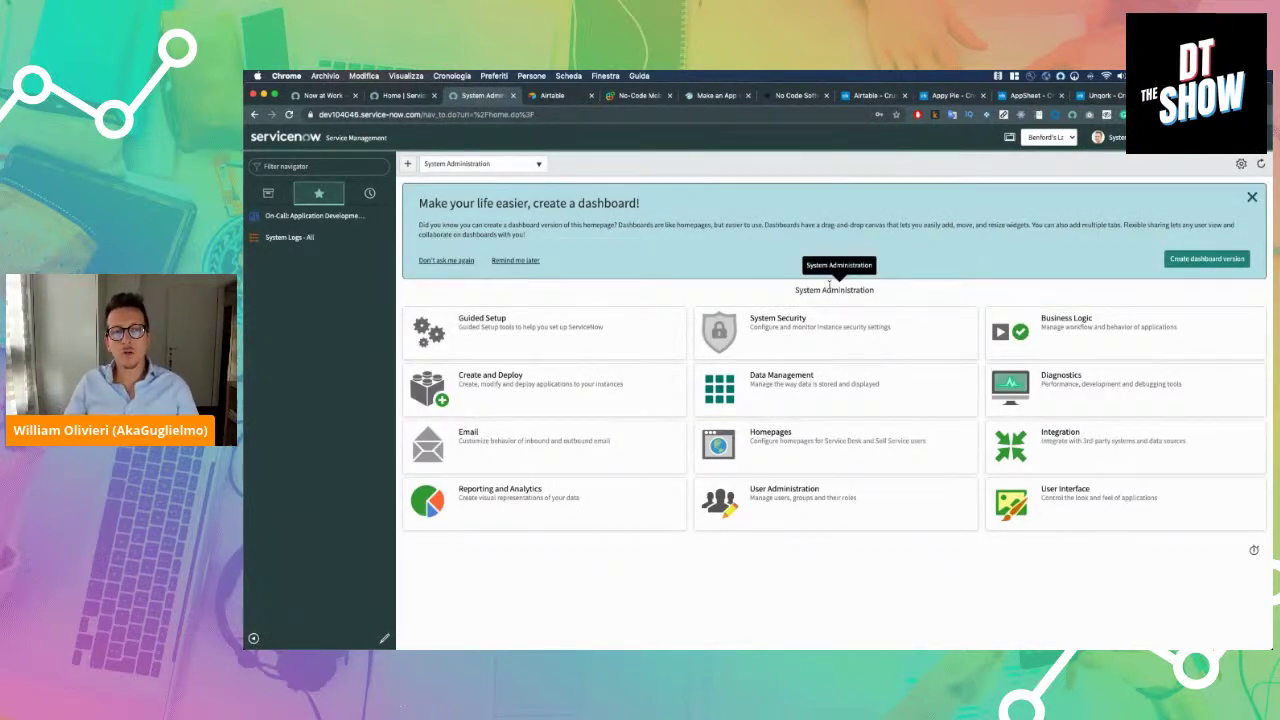
# Close the Airtable, No-Code, Appy Pie, AppSheet, Unqork and ServiceNow Crunchbase tabs
pyautogui.click(592, 96)
pyautogui.click(592, 96)
pyautogui.click(592, 96)
pyautogui.click(592, 96)
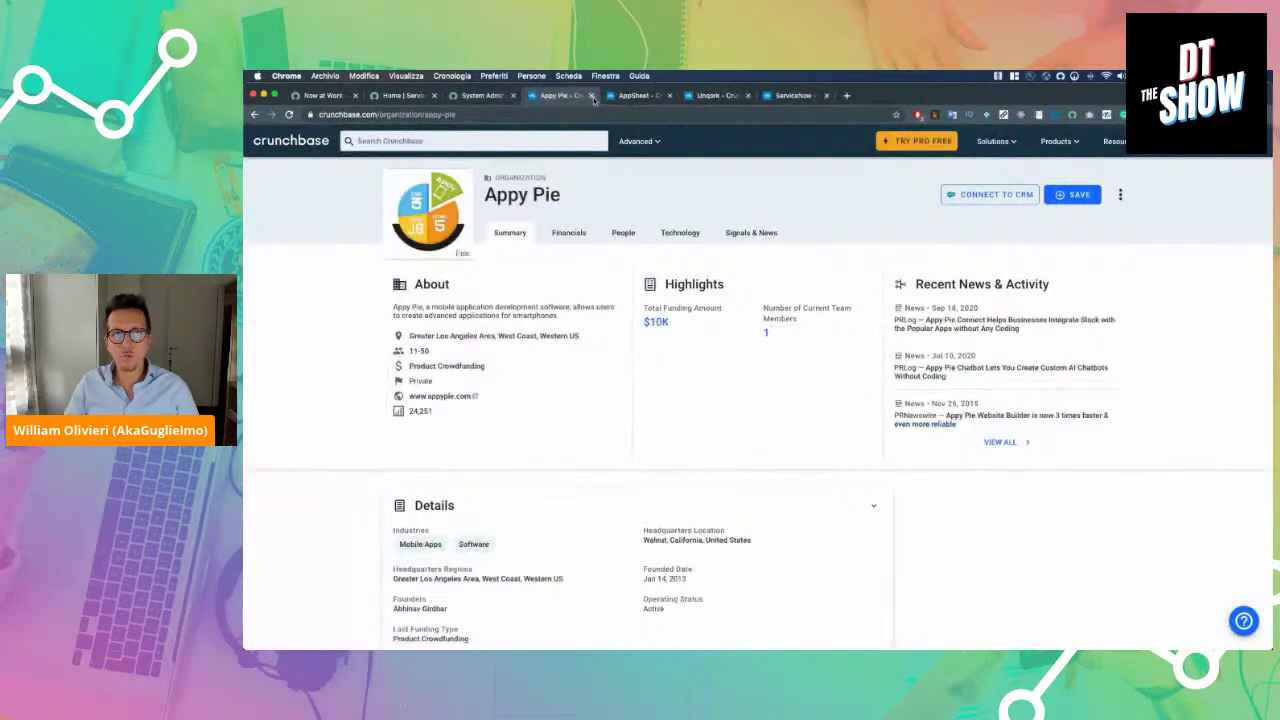
pyautogui.click(592, 96)
pyautogui.click(592, 96)
pyautogui.click(592, 96)
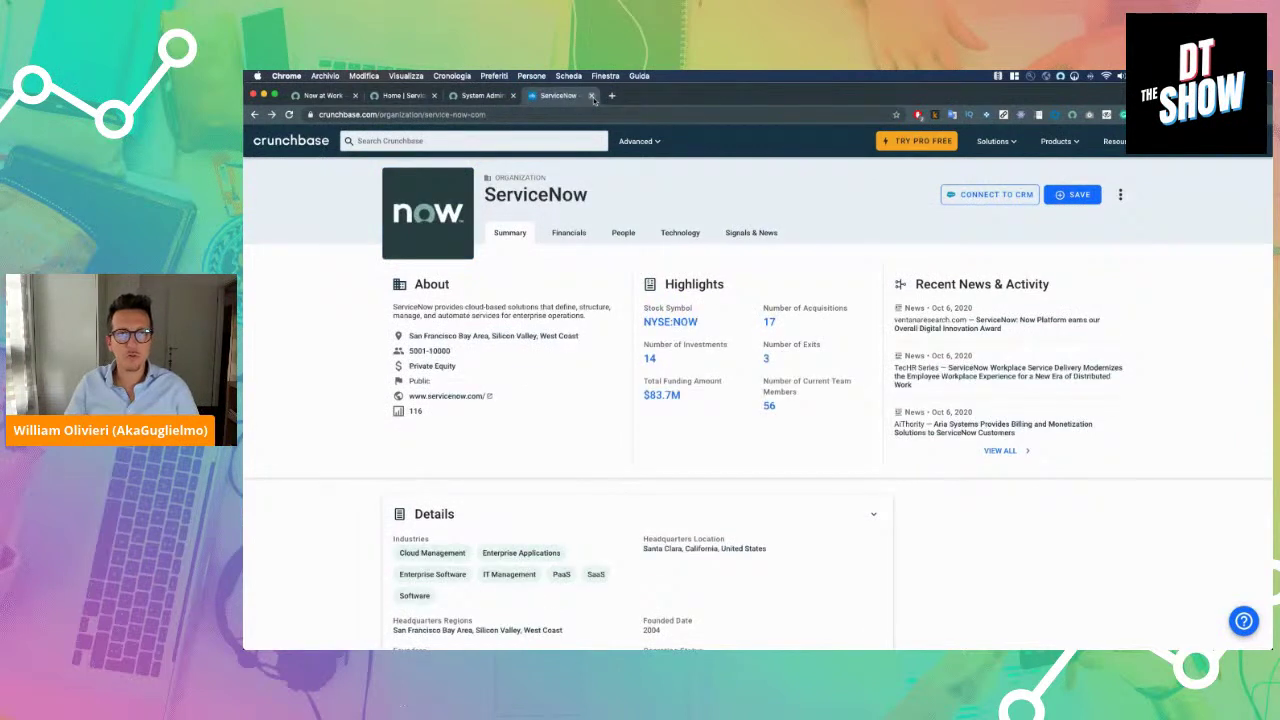
pyautogui.click(592, 96)
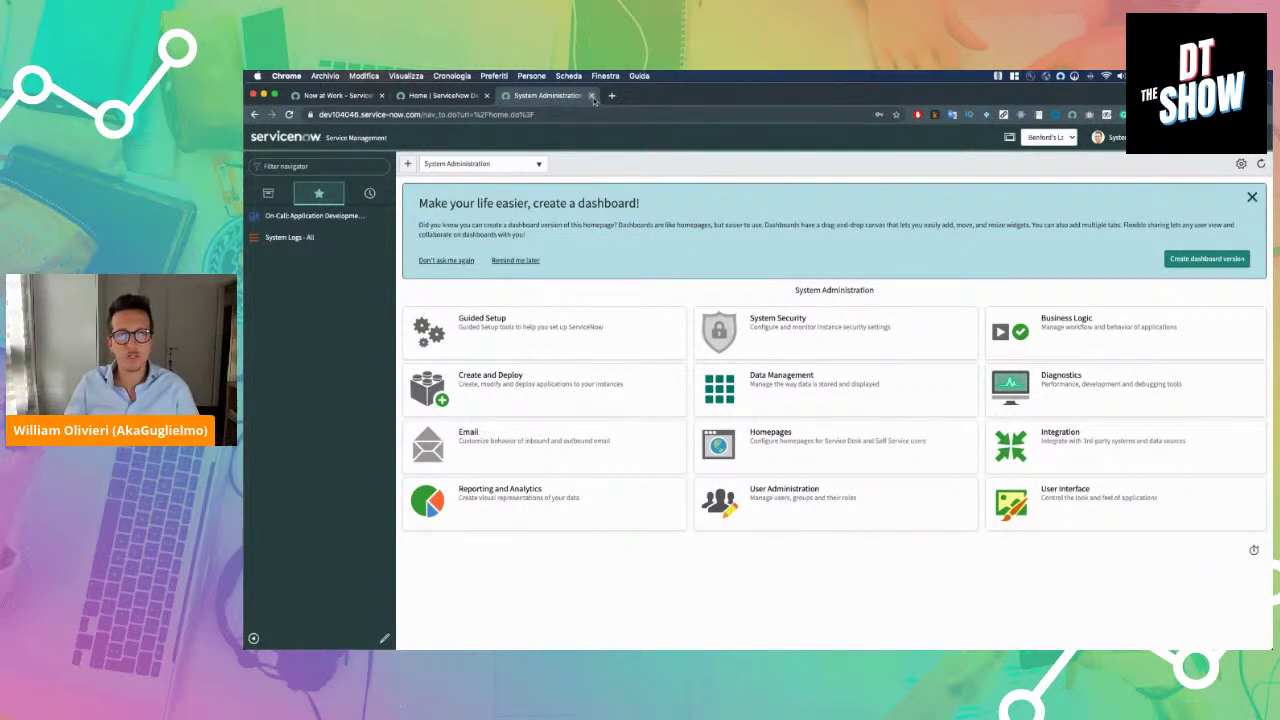
pyautogui.moveTo(868, 647)
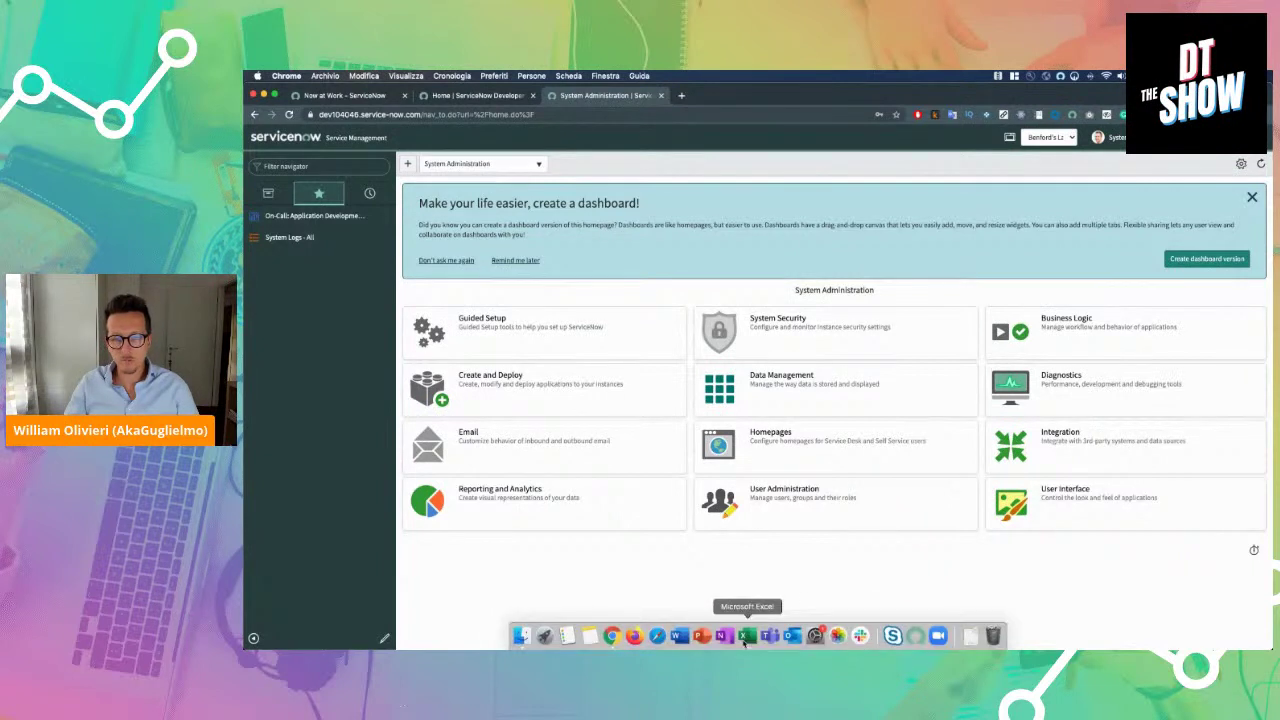
# Bring Fleet_Management_Spreadsheet forward in Excel, showing the FLEET sheet's four vehicles
pyautogui.click(744, 637)
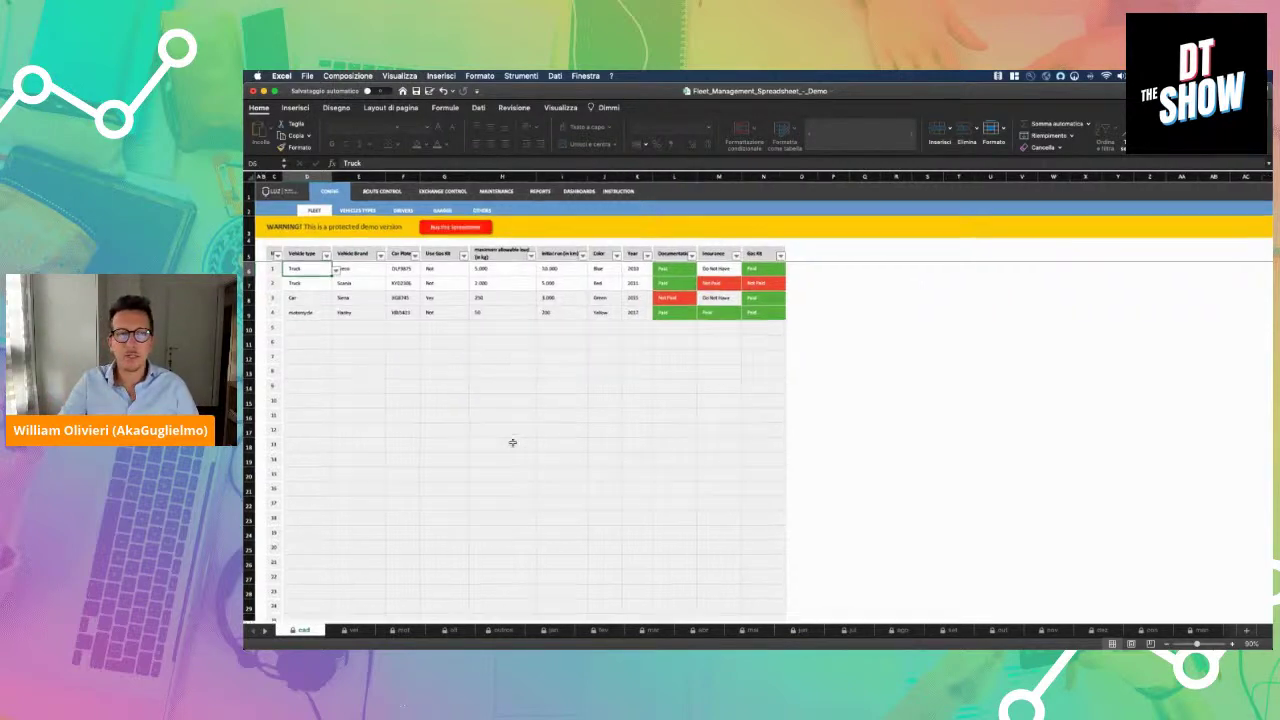
pyautogui.scroll(5, 512, 442)
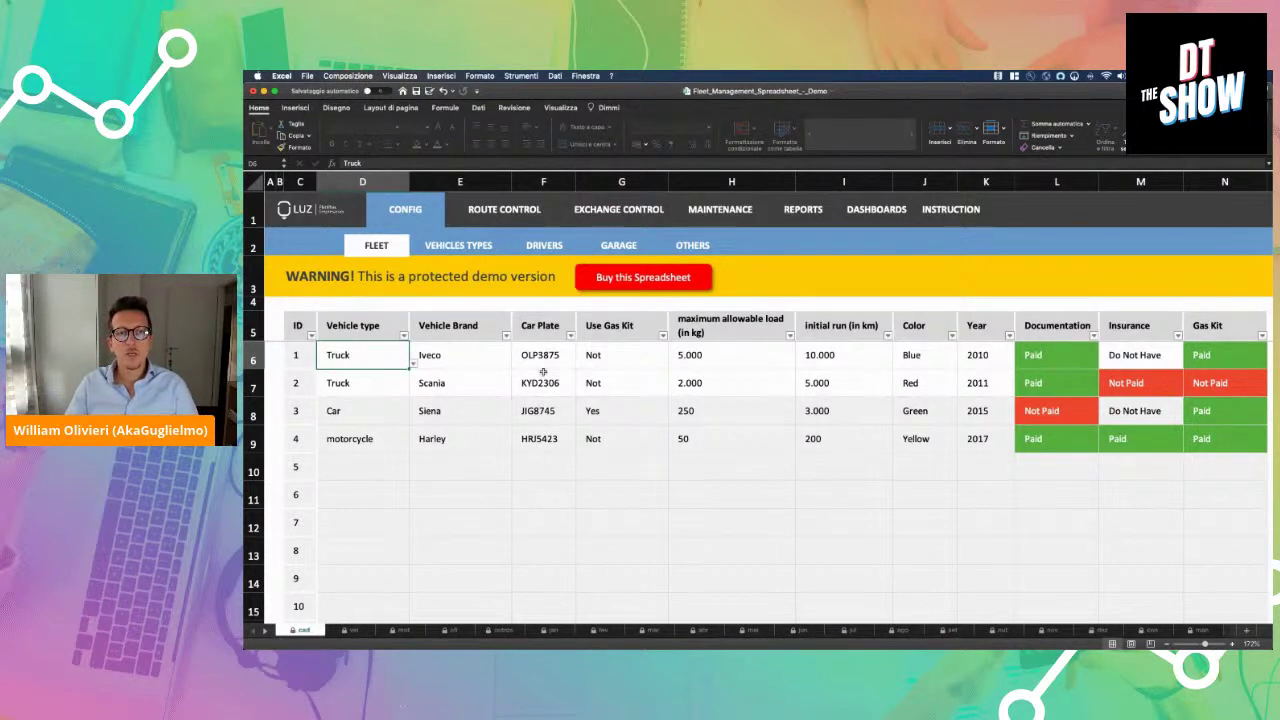
pyautogui.hscroll(2, 625, 354)
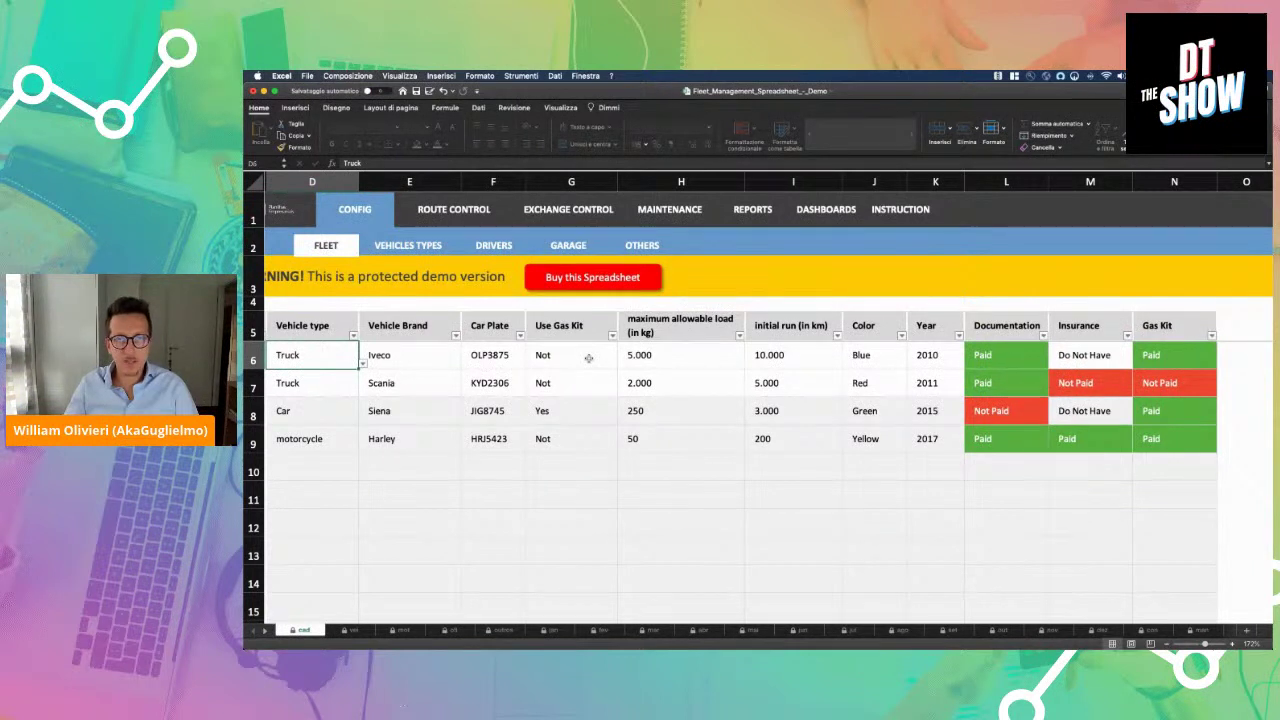
pyautogui.click(640, 356)
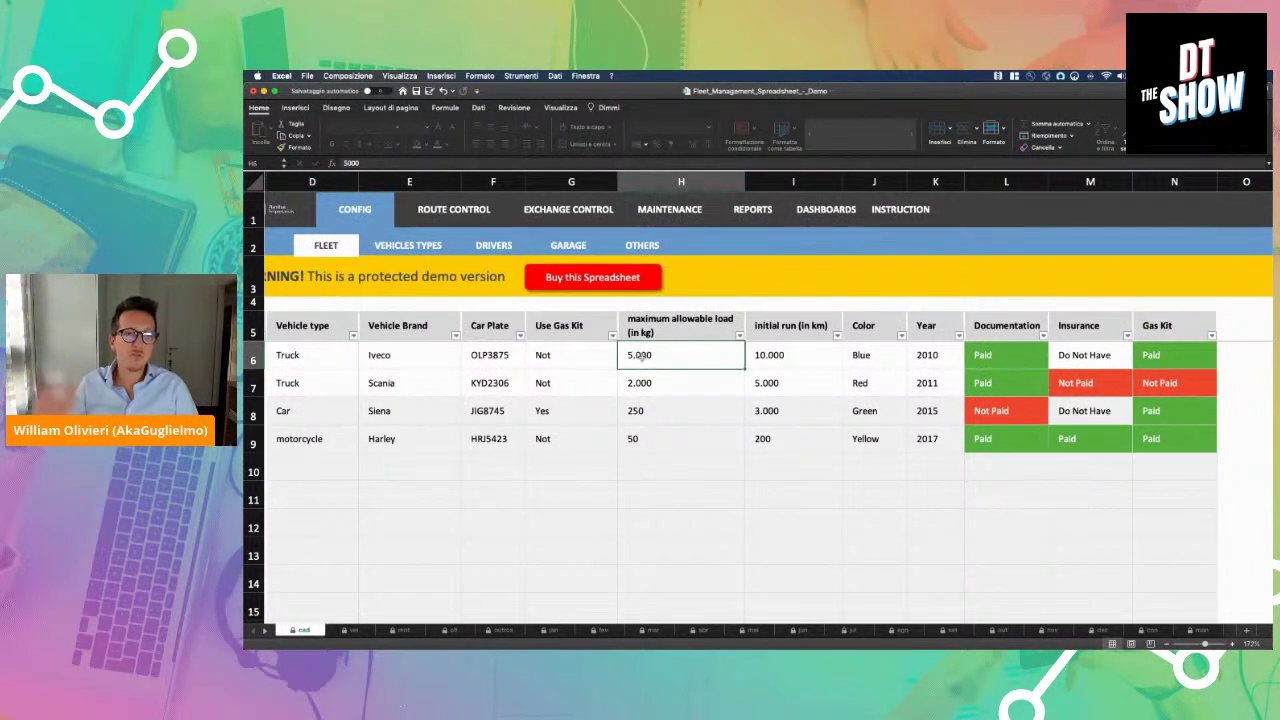
pyautogui.click(762, 361)
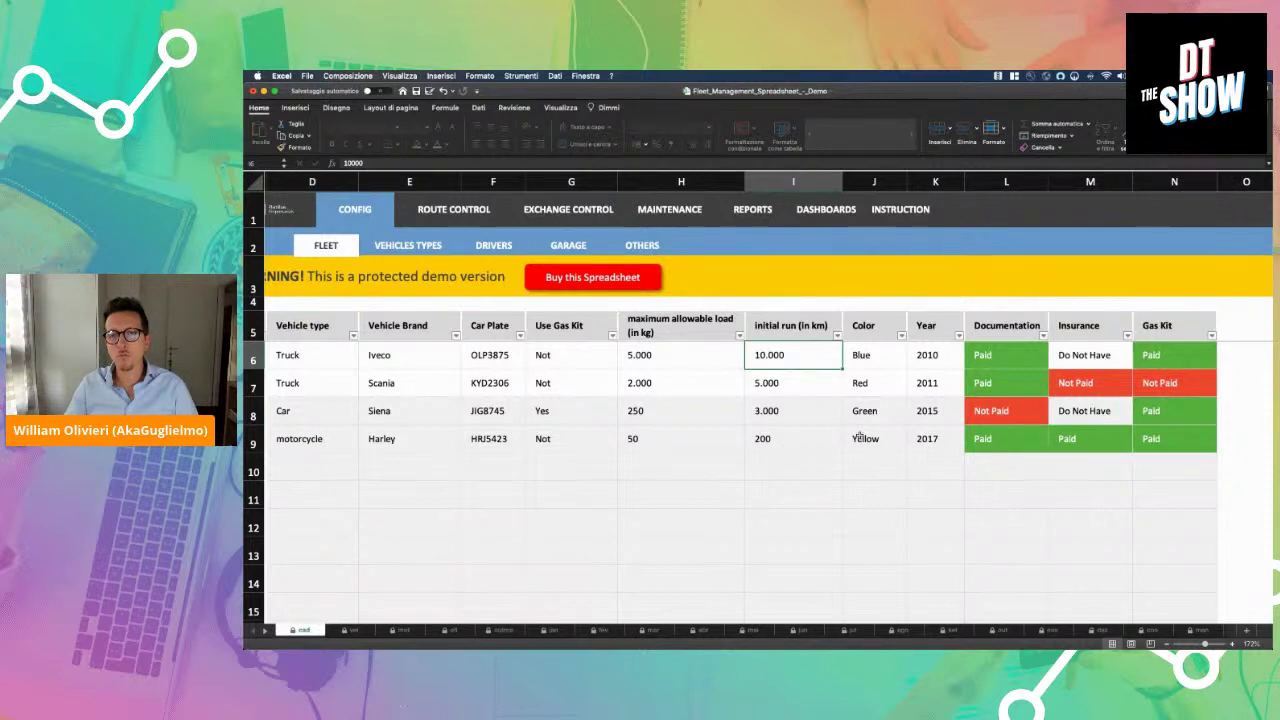
pyautogui.click(873, 354)
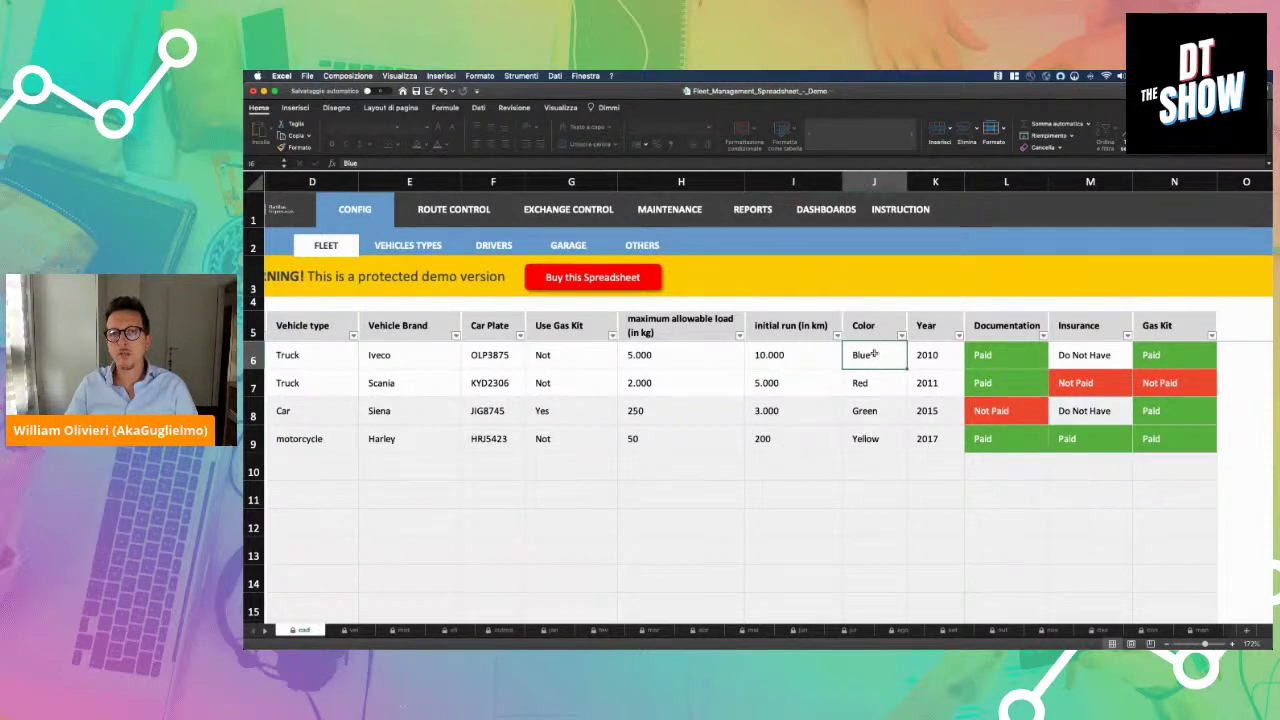
pyautogui.click(930, 354)
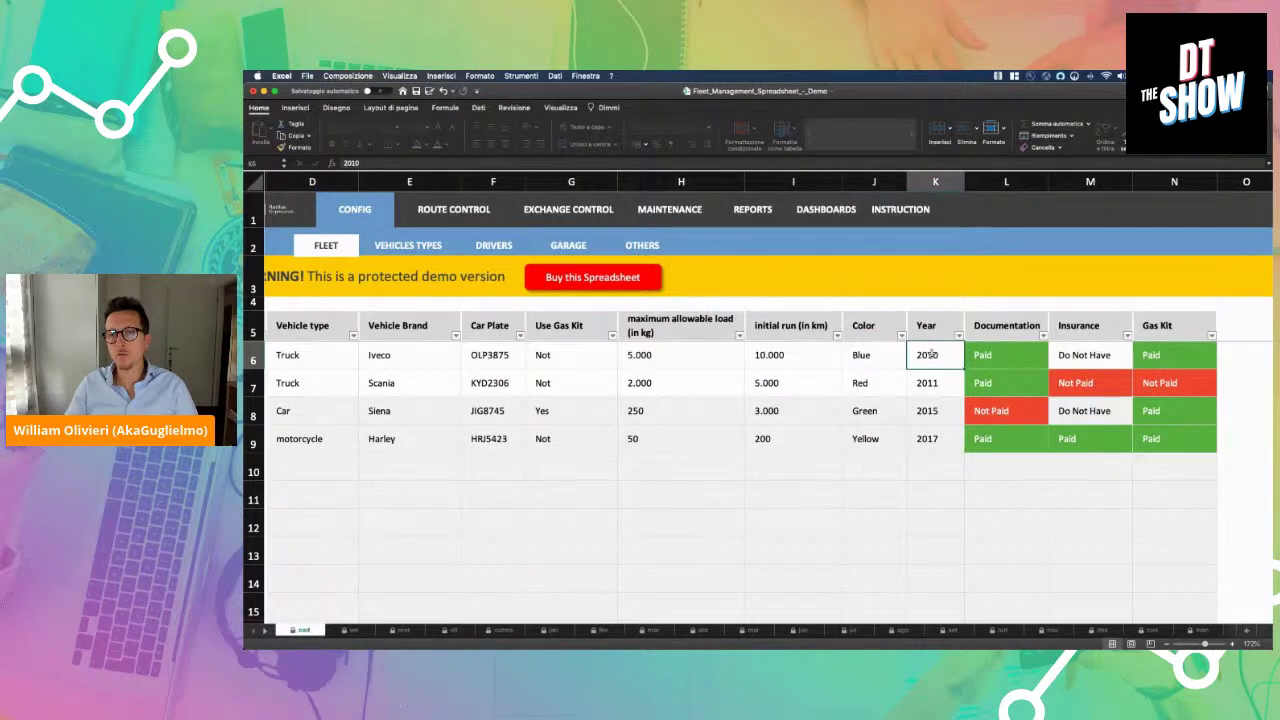
pyautogui.click(977, 355)
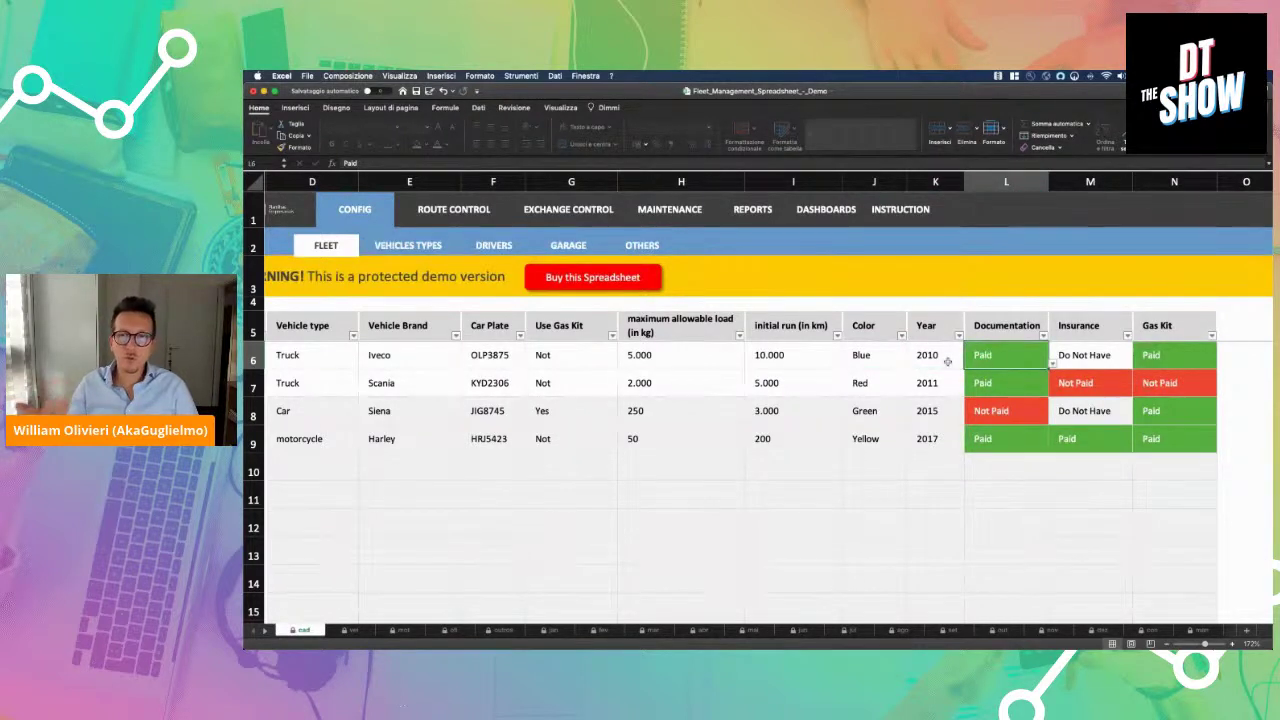
pyautogui.click(1075, 355)
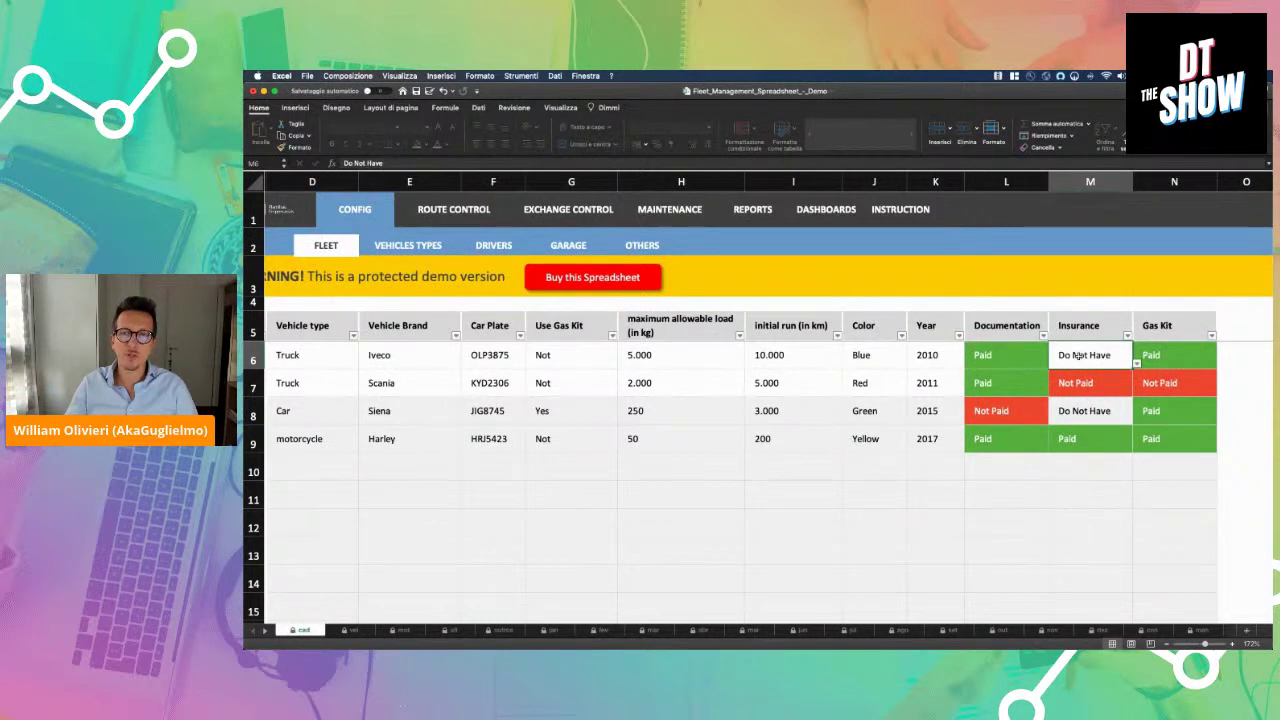
pyautogui.click(1146, 360)
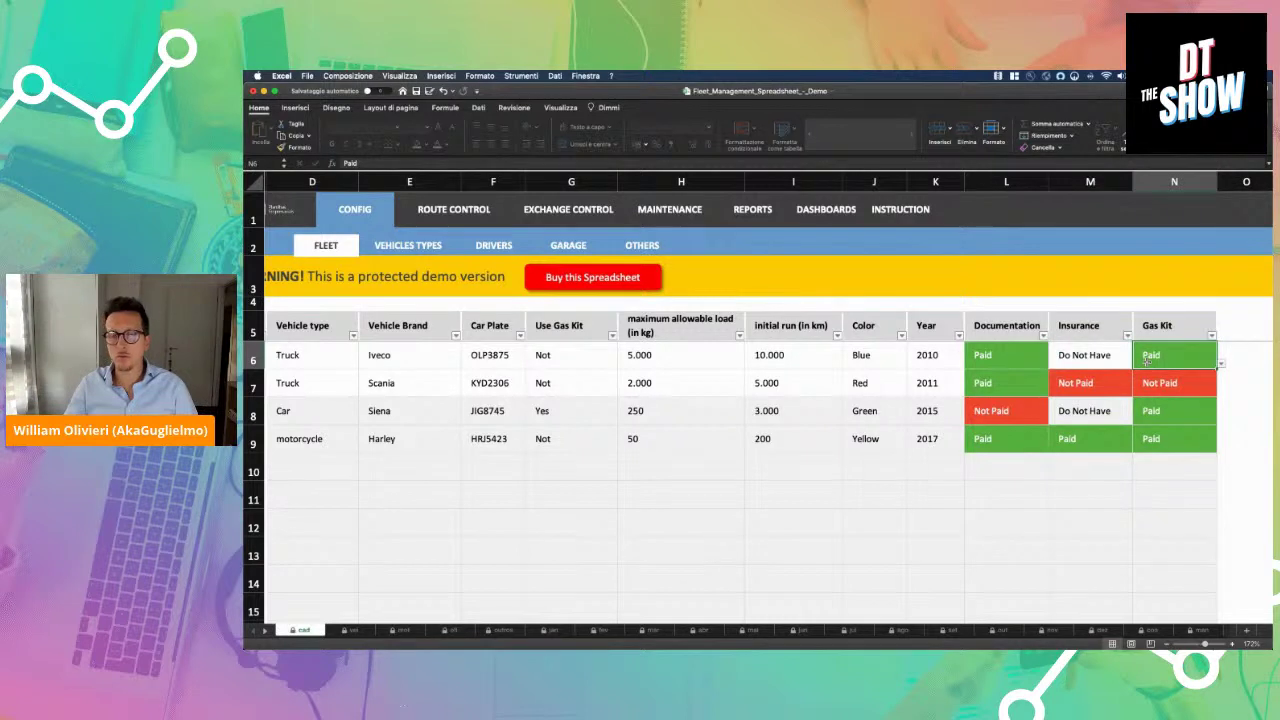
pyautogui.hscroll(-3, 1147, 360)
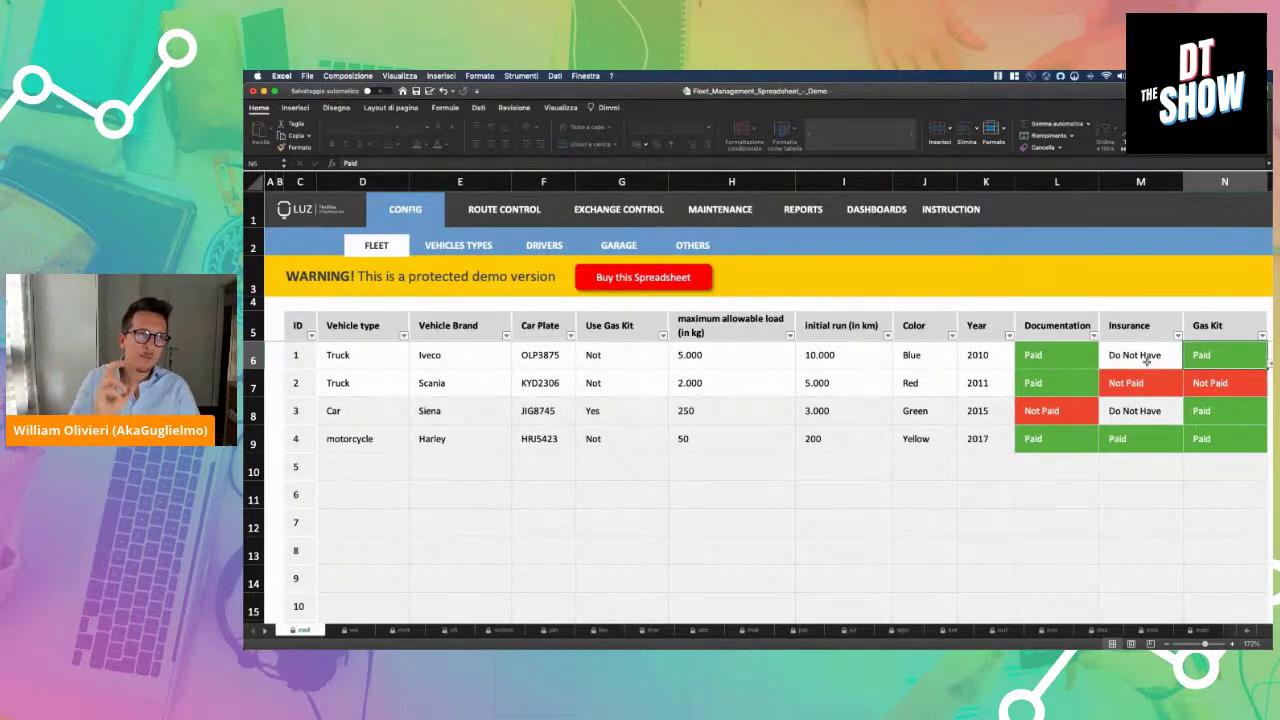
# View the VEHICLES TYPES sheet and check the first vehicle's allowed types on FLEET
pyautogui.click(450, 250)
pyautogui.scroll(5, 290, 298)
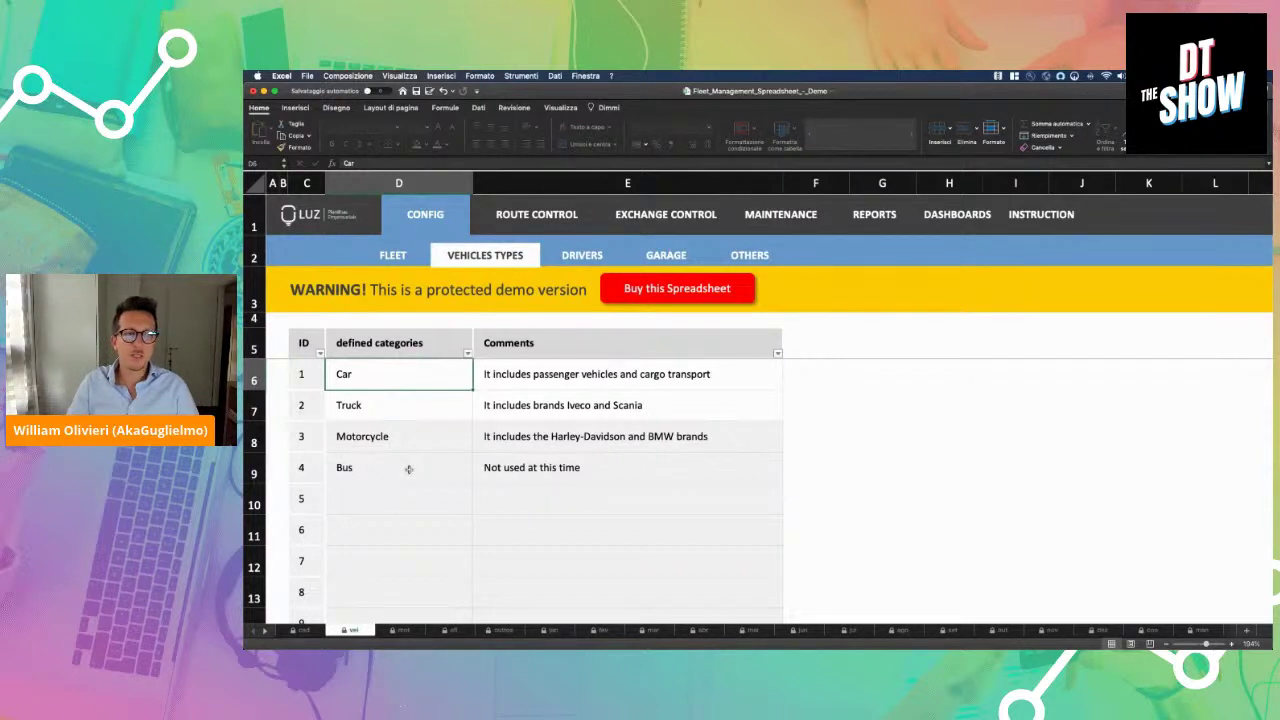
pyautogui.click(408, 262)
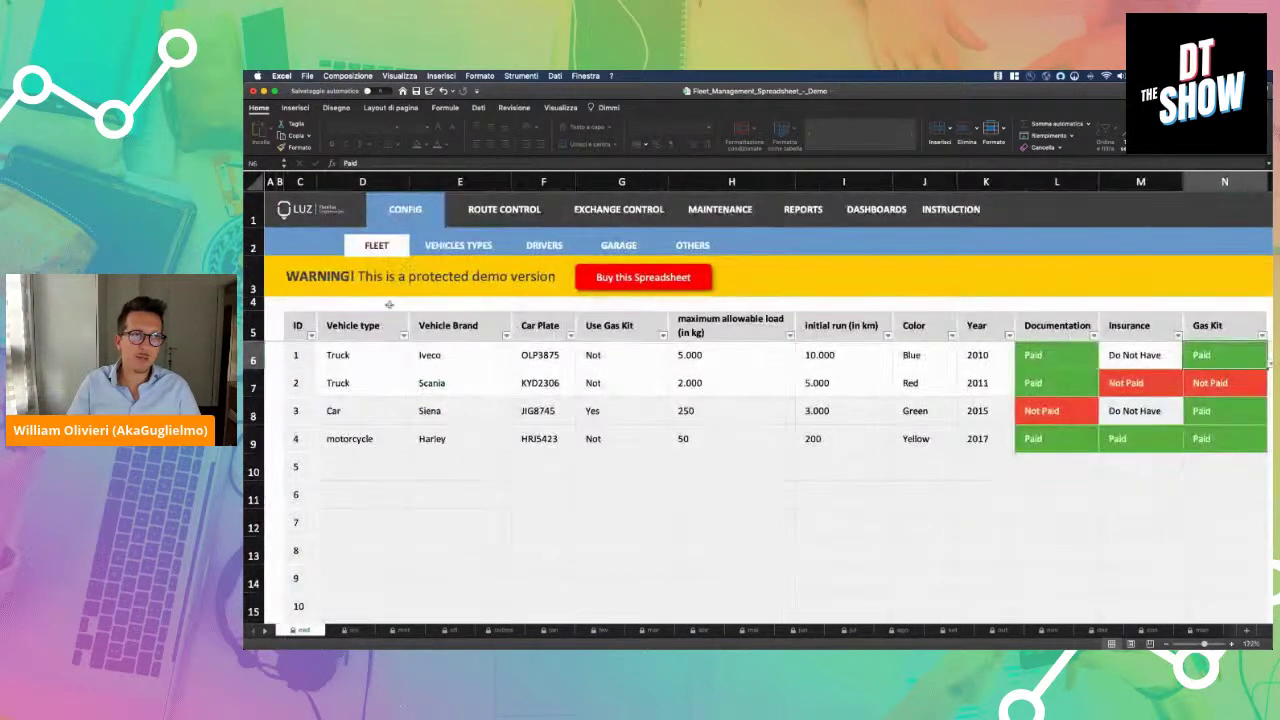
pyautogui.click(413, 364)
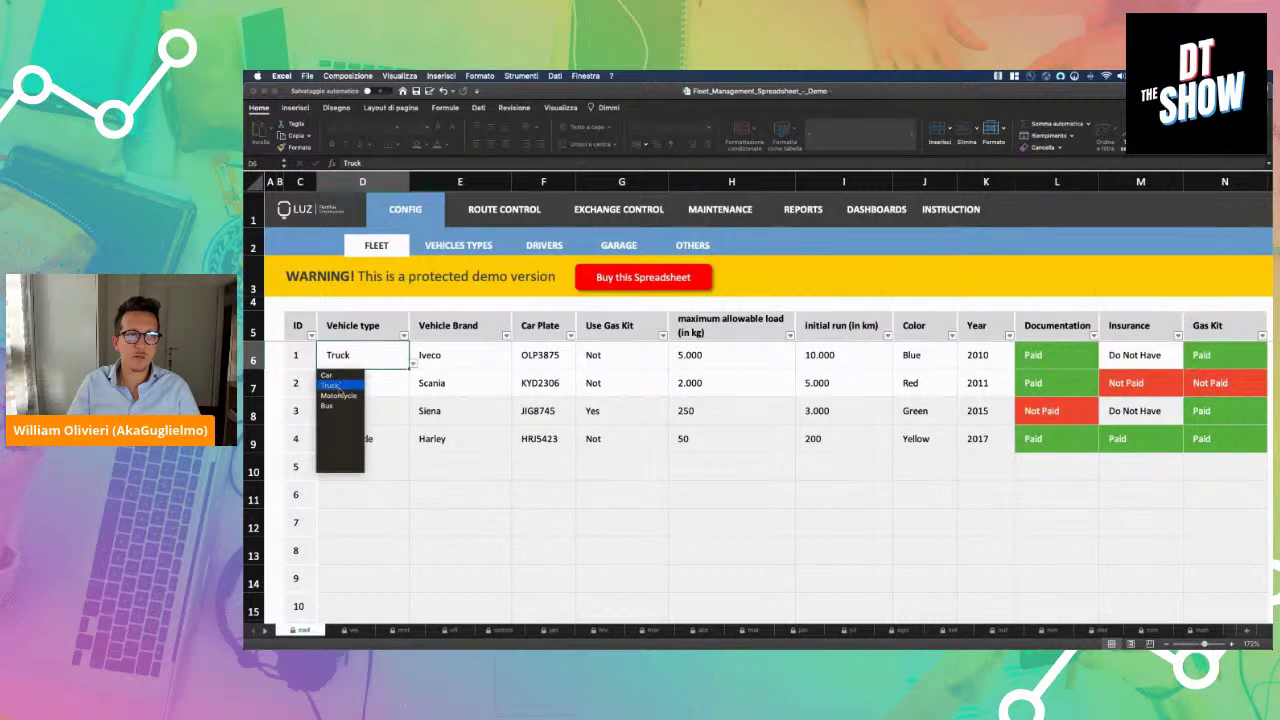
pyautogui.click(432, 258)
pyautogui.click(434, 255)
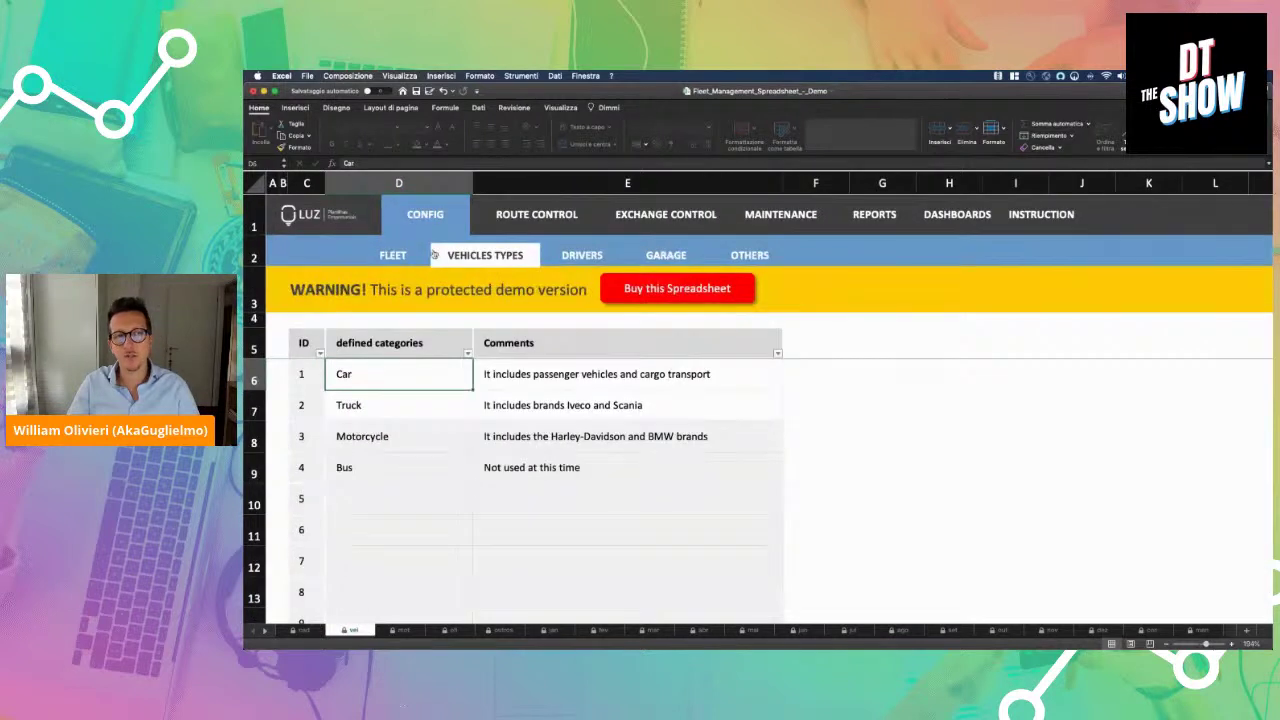
# Browse the DRIVERS, GARAGE and OTHERS lists, ending on the Performed Maintenance log
pyautogui.click(580, 255)
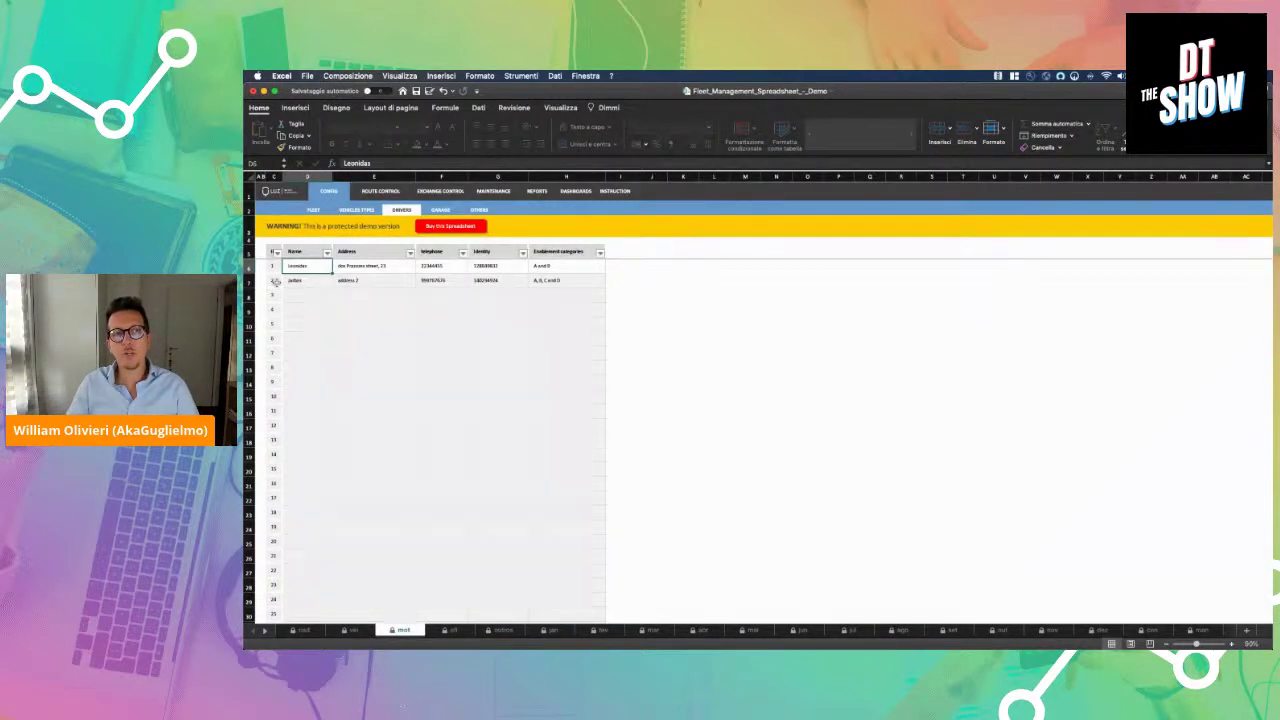
pyautogui.scroll(10, 275, 282)
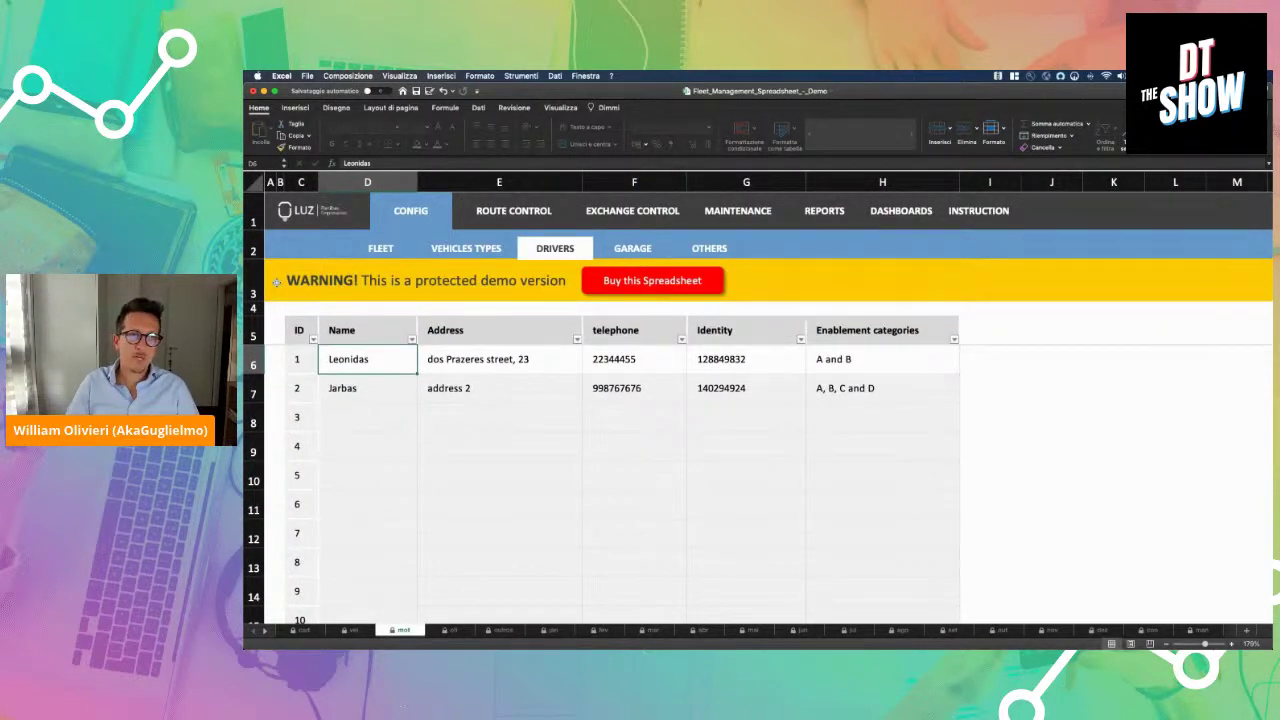
pyautogui.click(620, 250)
pyautogui.scroll(5, 302, 270)
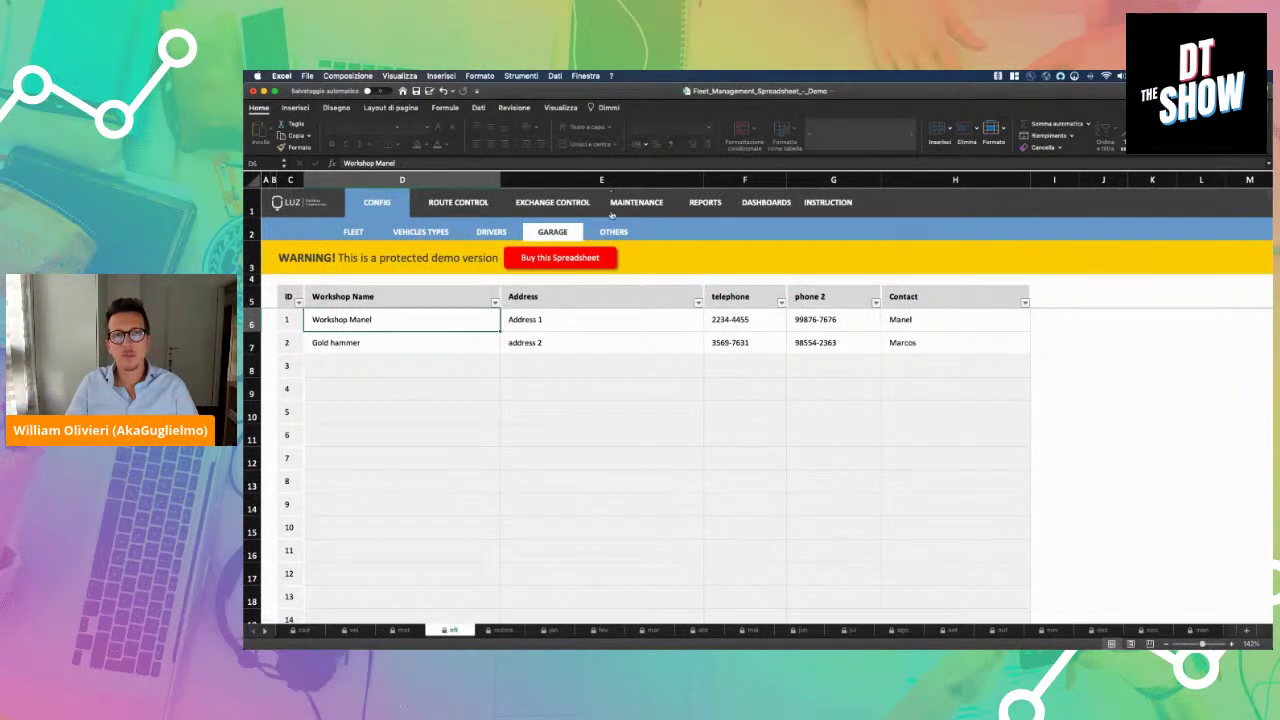
pyautogui.click(614, 232)
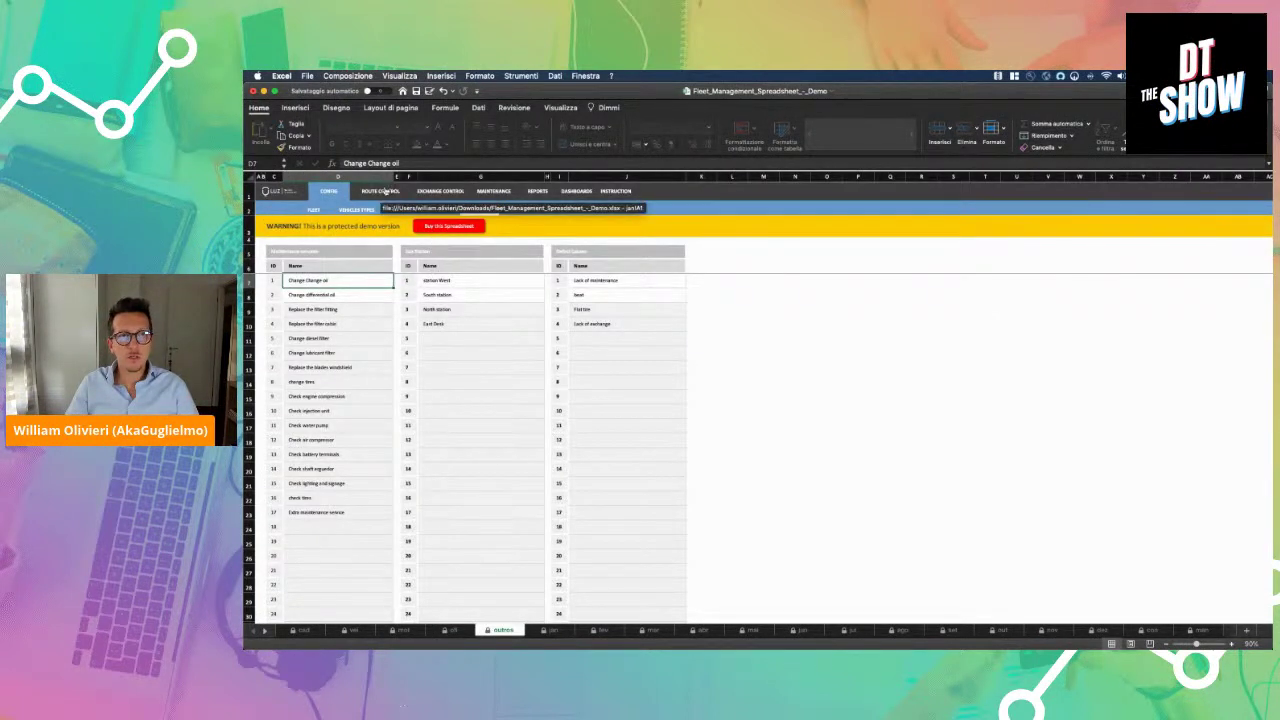
pyautogui.click(513, 192)
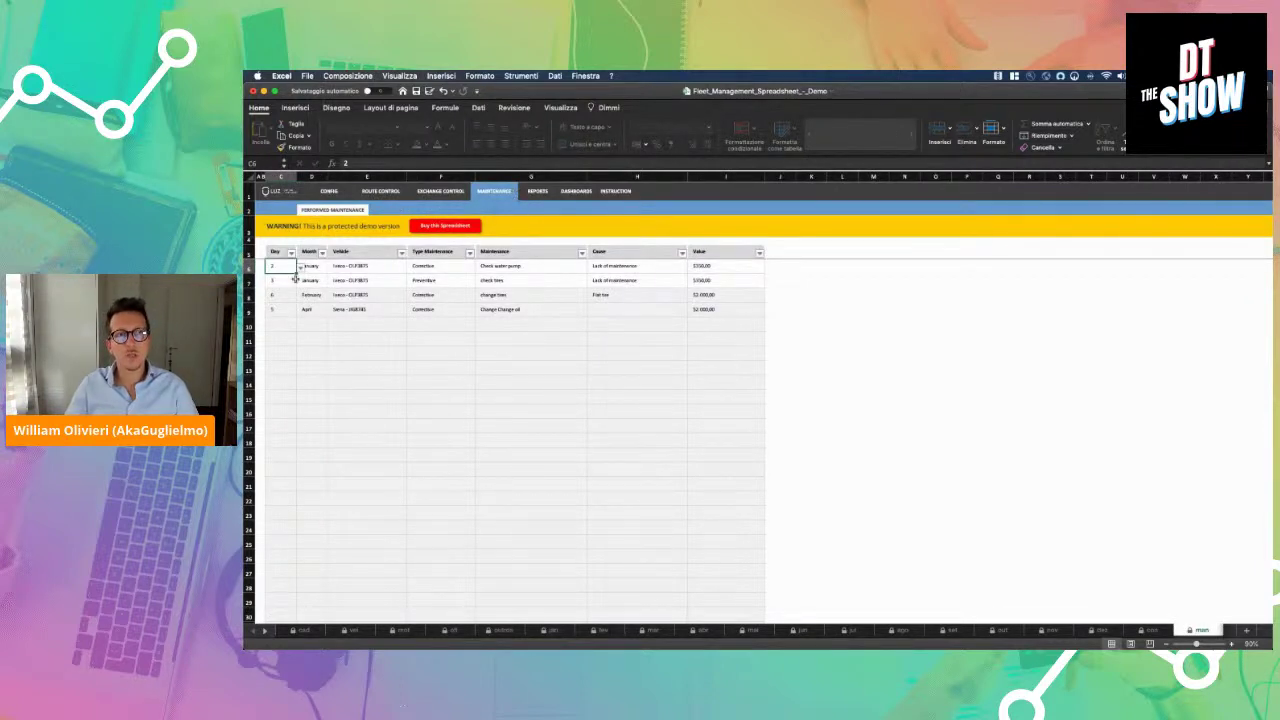
pyautogui.scroll(5, 295, 279)
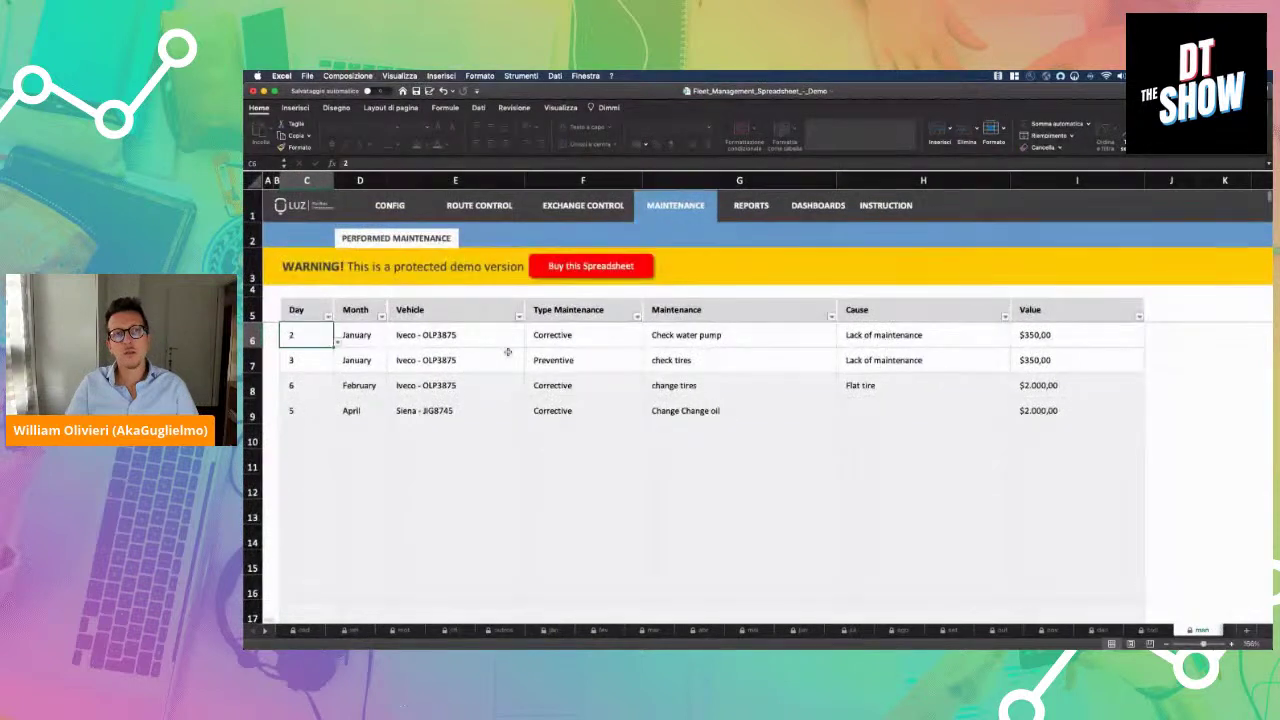
pyautogui.click(458, 334)
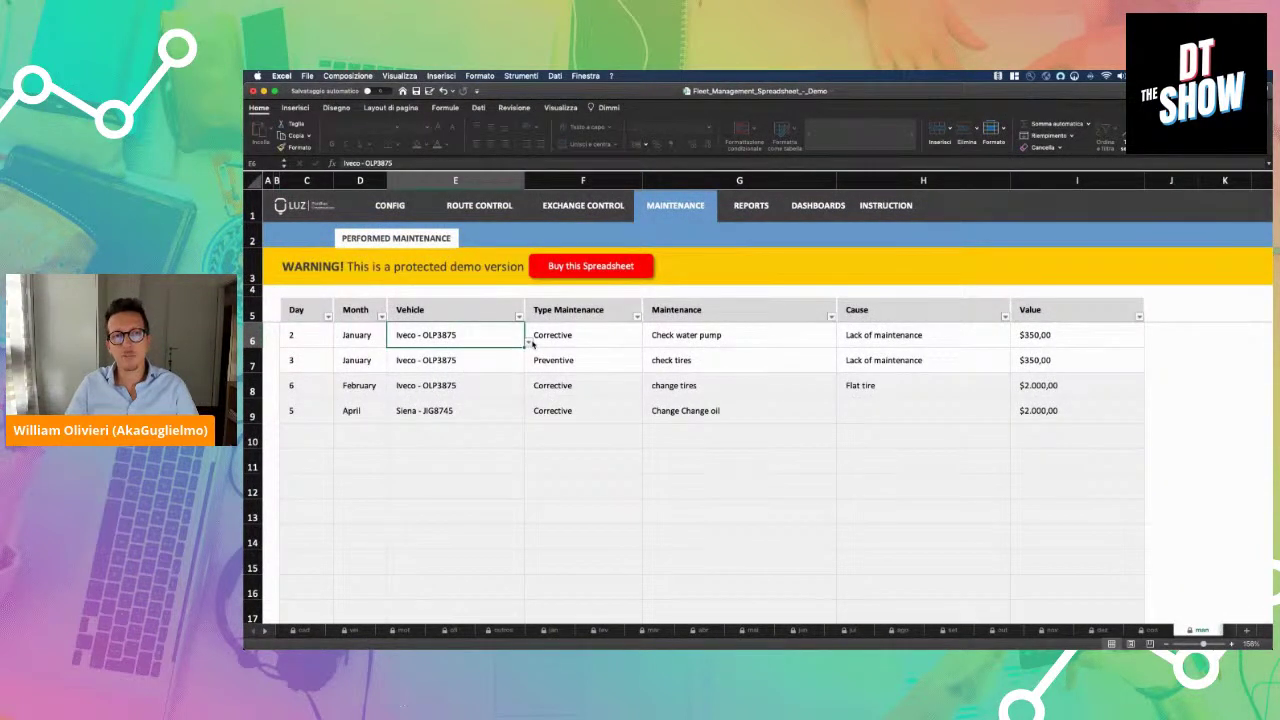
pyautogui.click(529, 342)
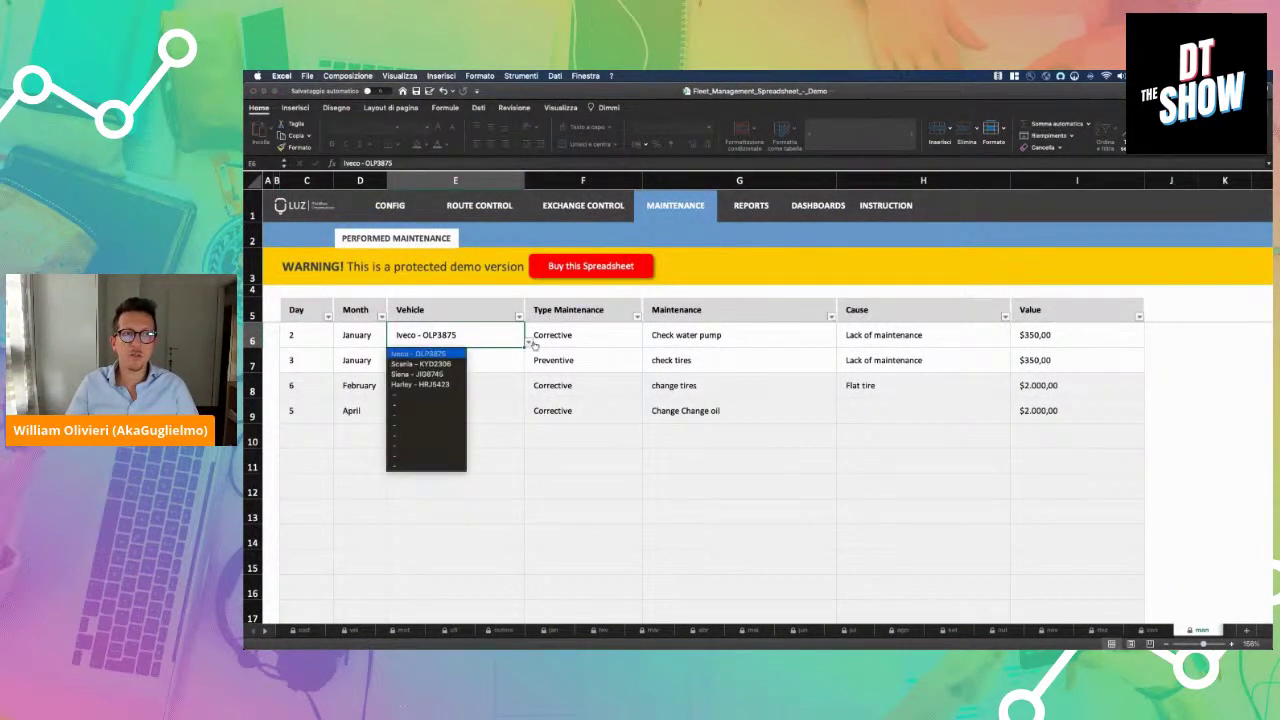
pyautogui.click(532, 344)
pyautogui.click(551, 341)
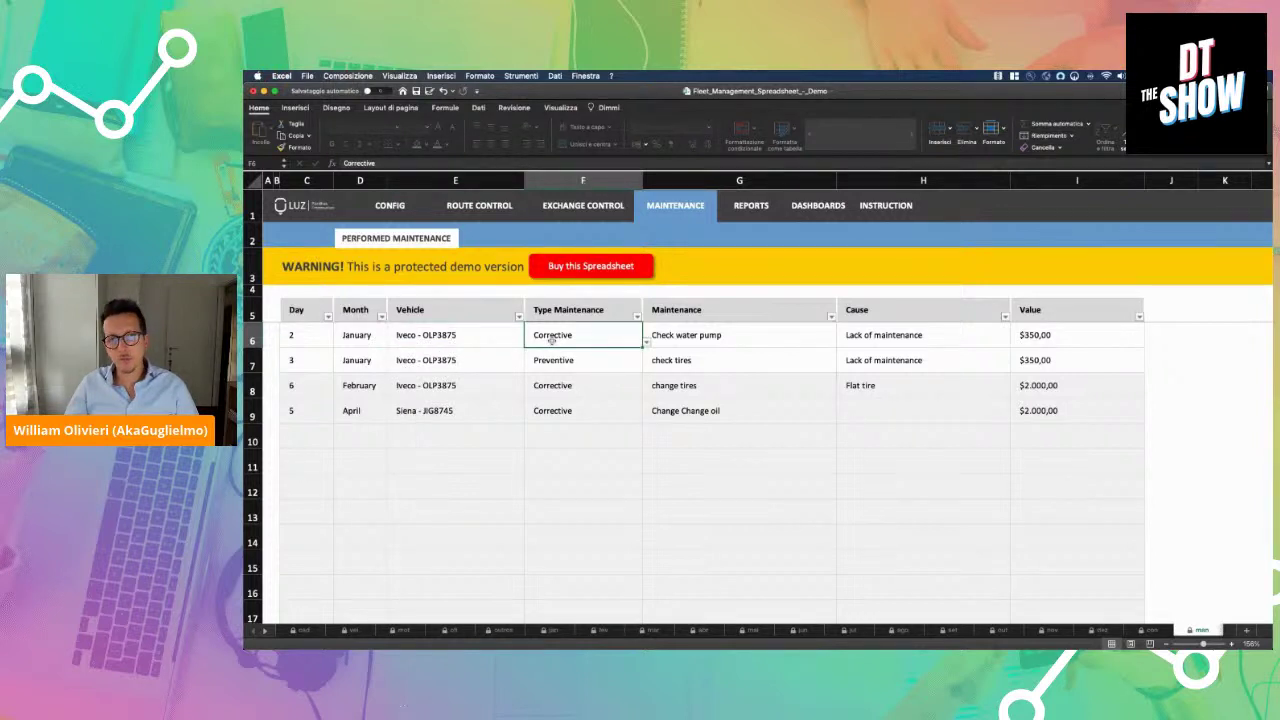
pyautogui.click(646, 342)
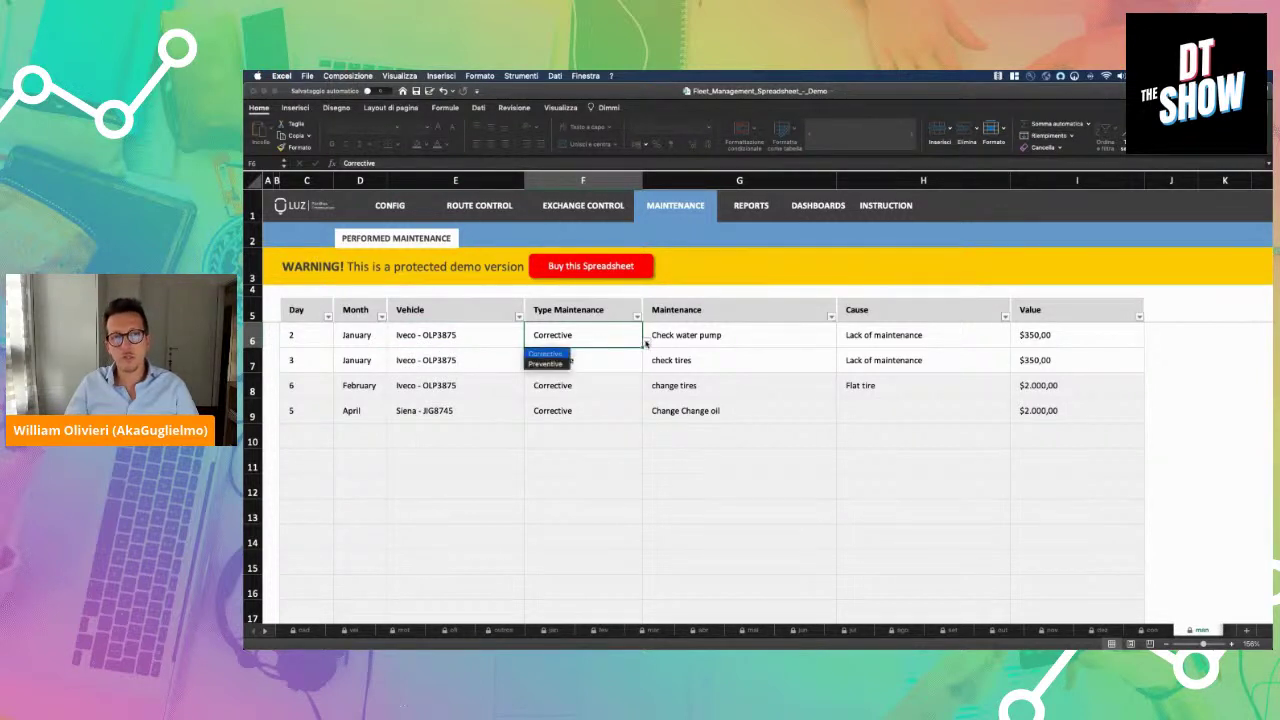
pyautogui.click(669, 341)
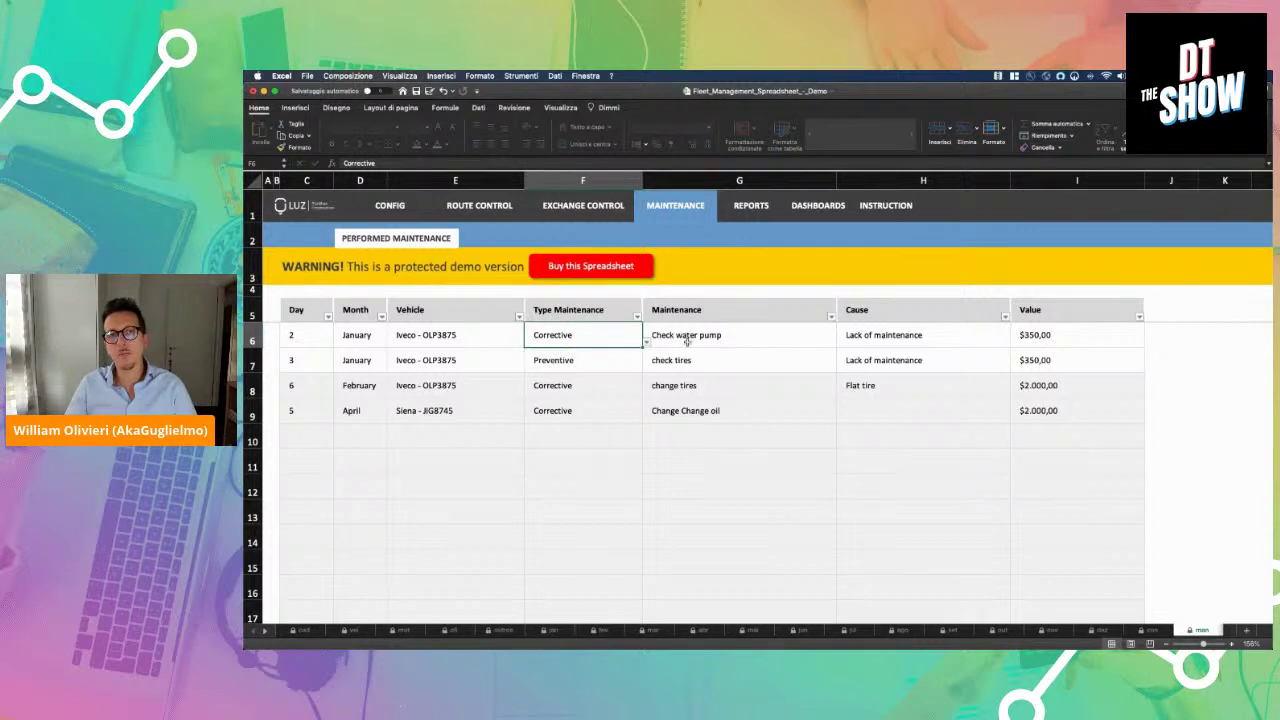
pyautogui.click(687, 341)
pyautogui.click(906, 339)
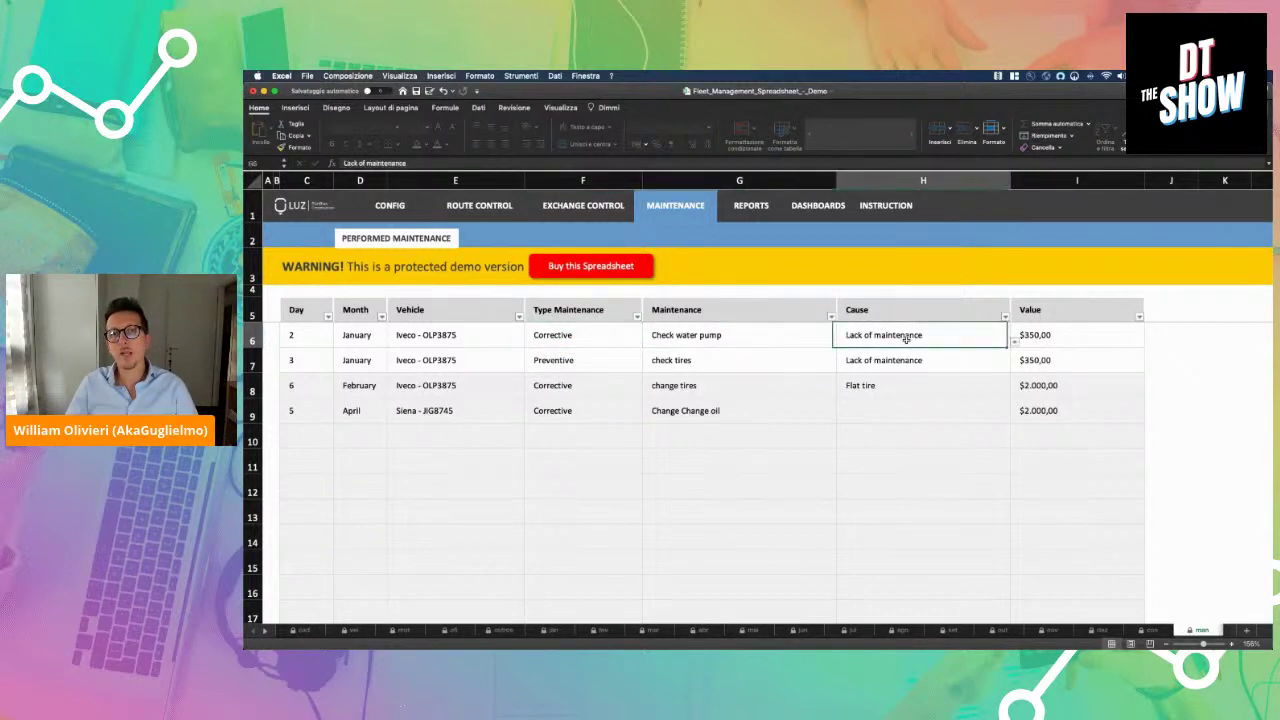
pyautogui.click(1048, 339)
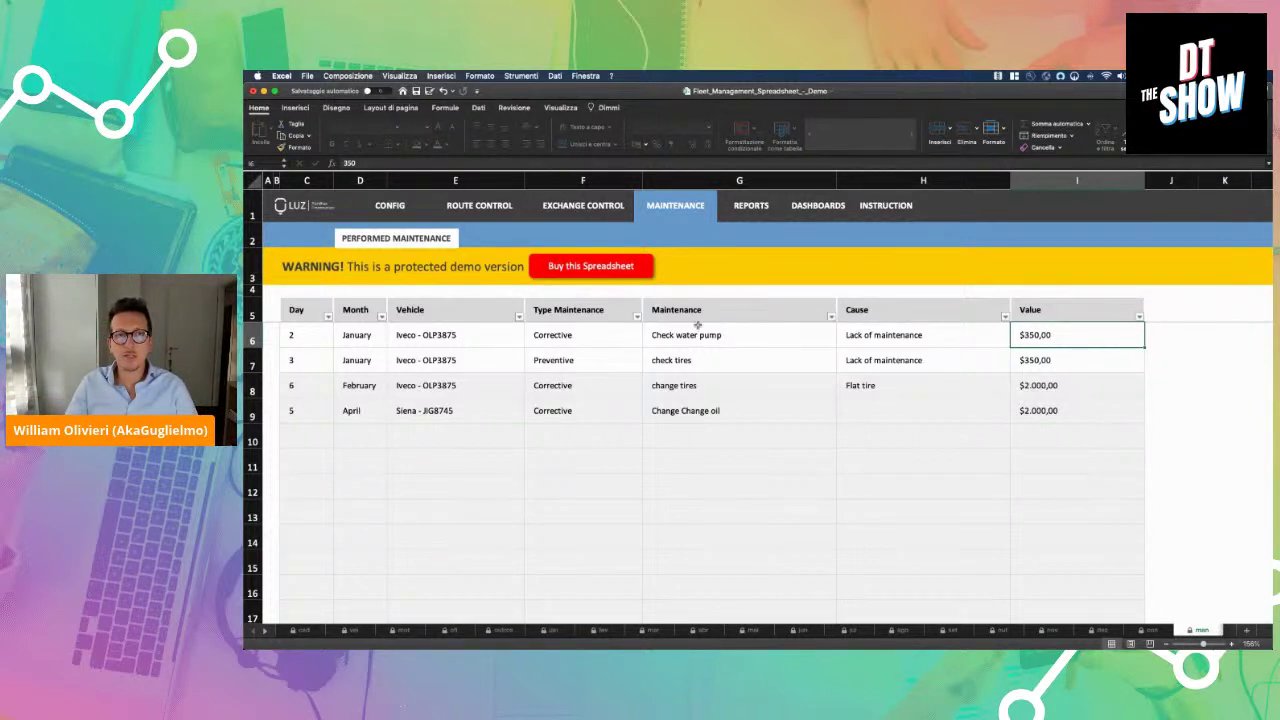
# Scroll across the January ROUTE CONTROL sheet, then view EXCHANGE CONTROL and the expenses DASHBOARDS
pyautogui.click(480, 217)
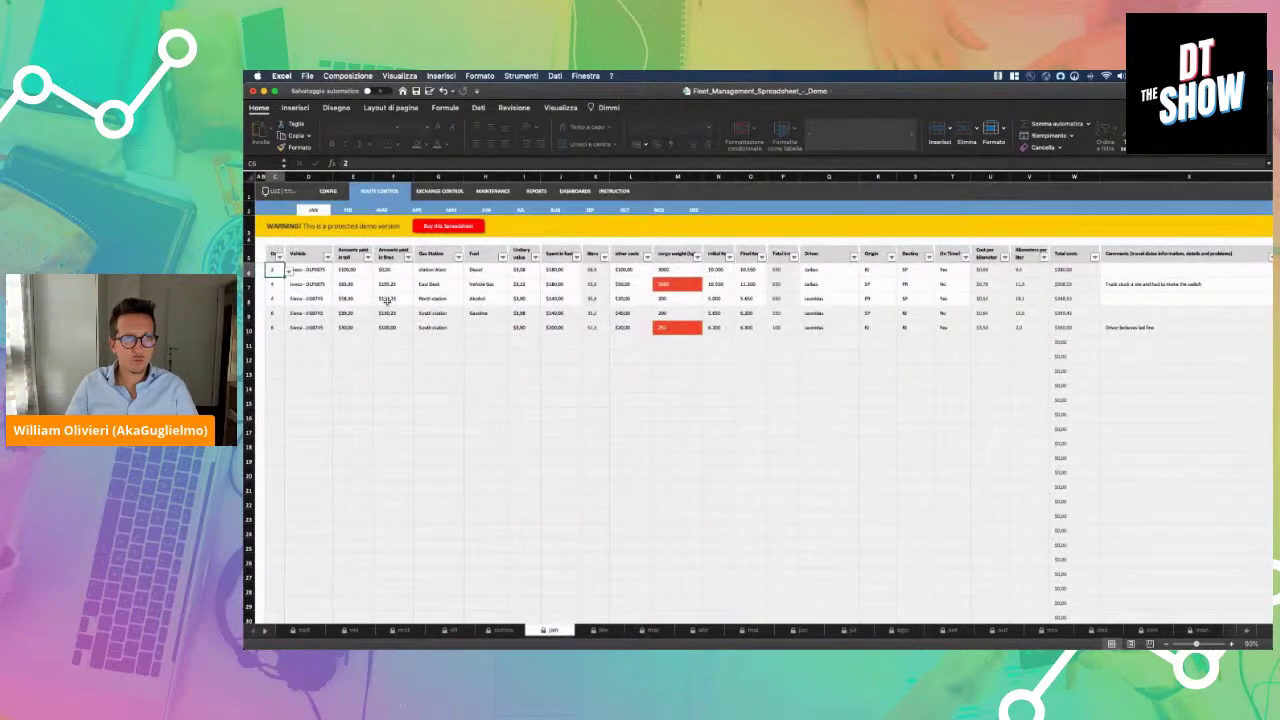
pyautogui.scroll(5, 386, 301)
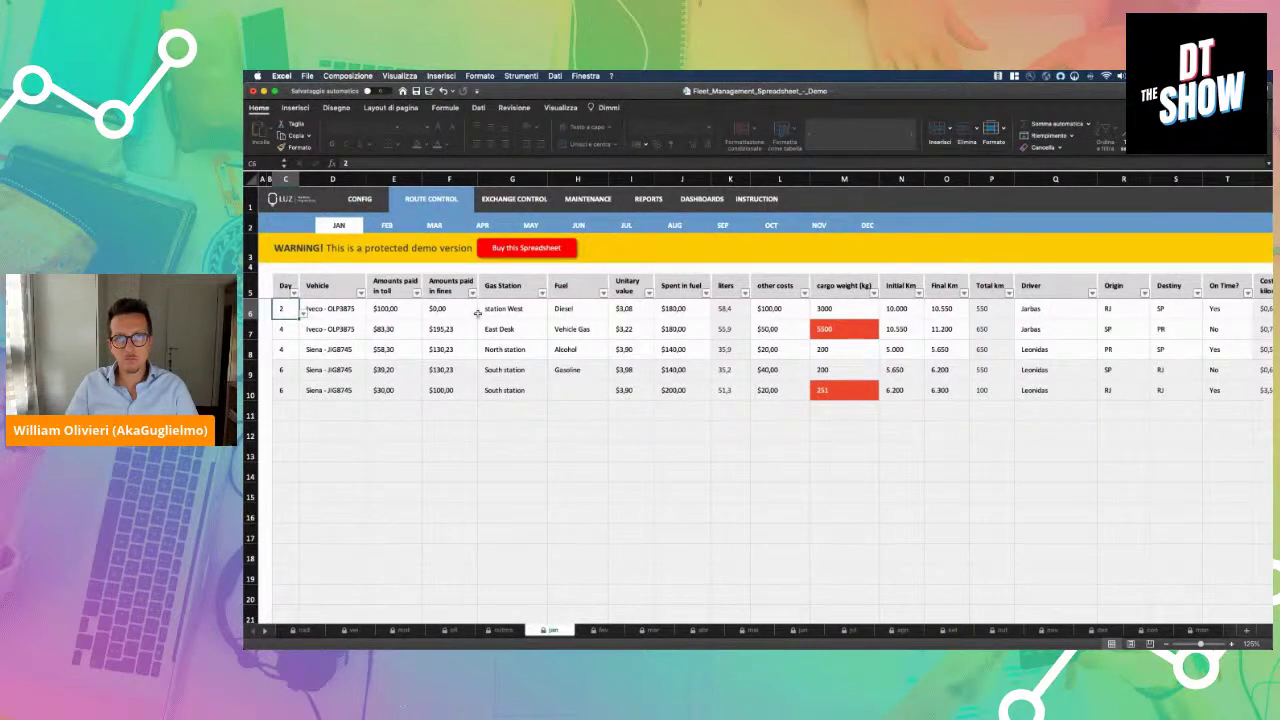
pyautogui.hscroll(2, 476, 313)
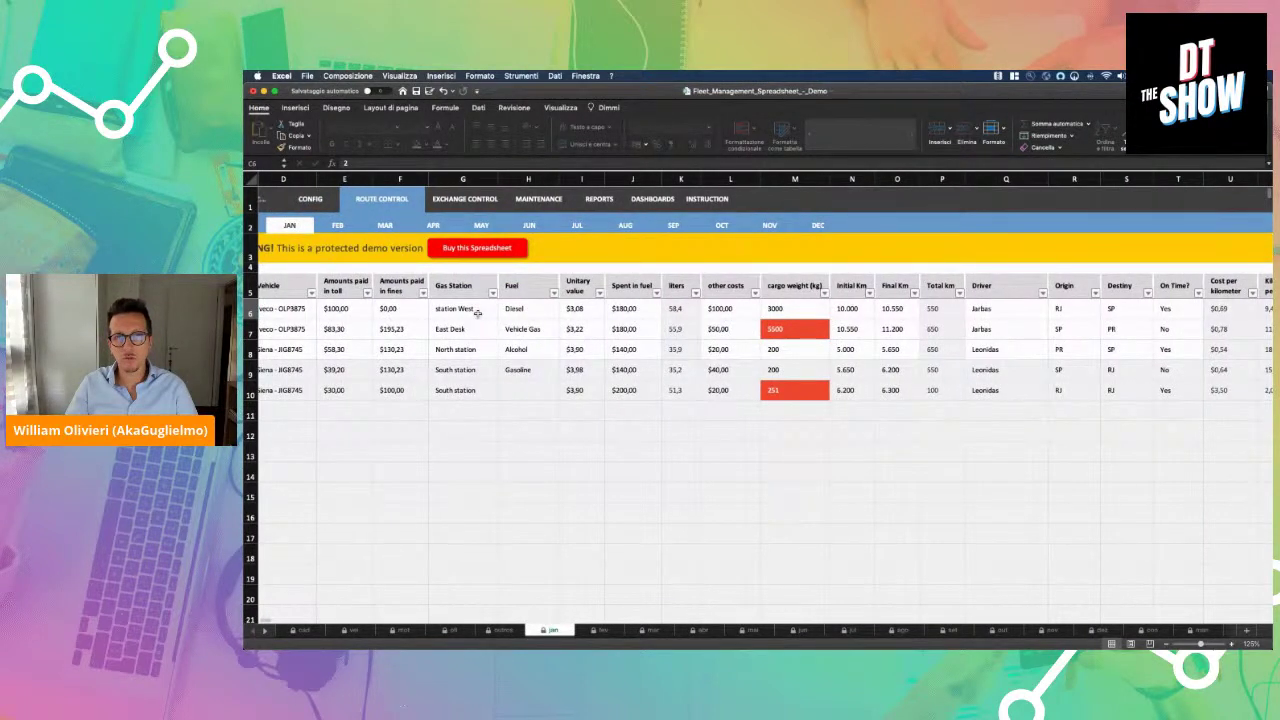
pyautogui.hscroll(5, 477, 313)
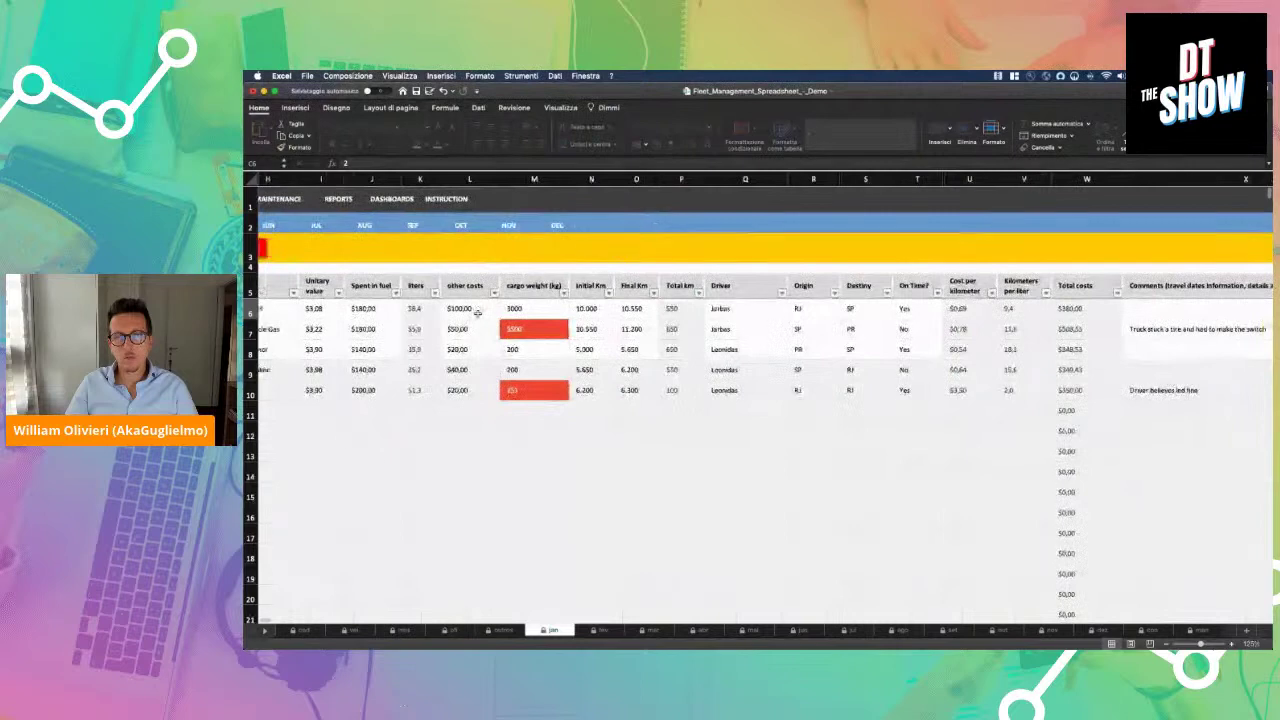
pyautogui.click(745, 309)
pyautogui.hscroll(-5, 1101, 313)
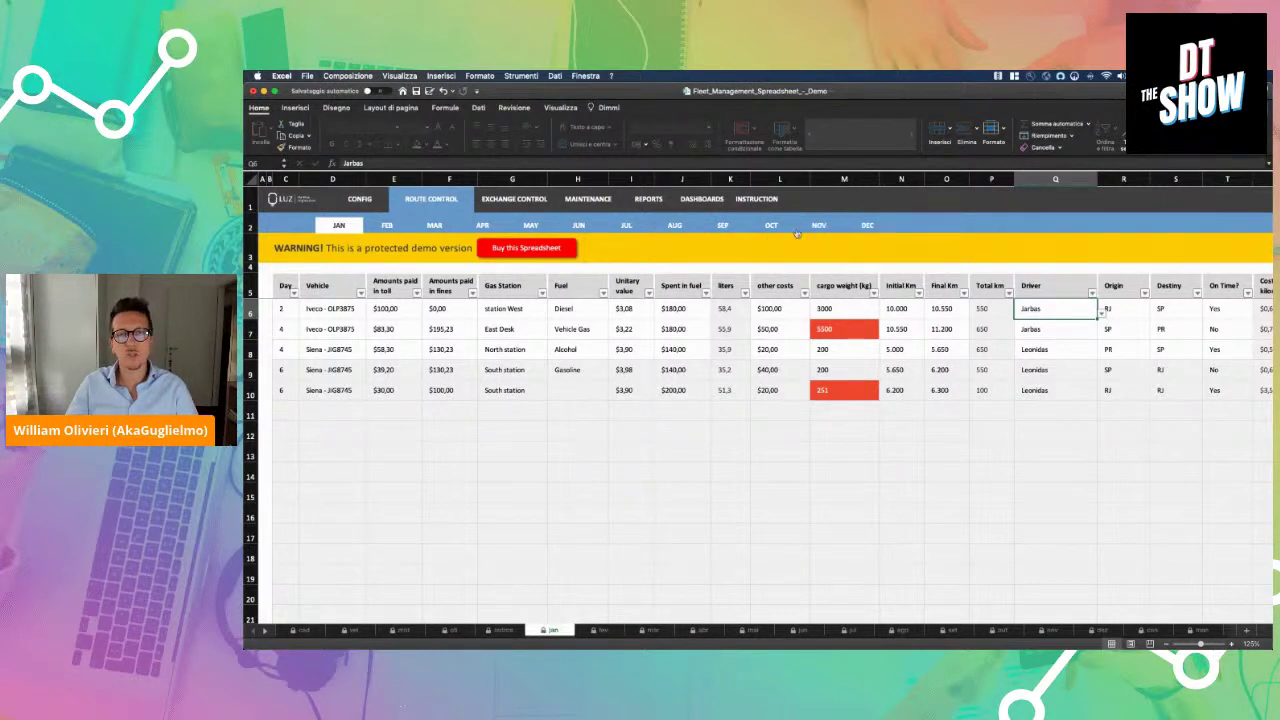
pyautogui.click(533, 204)
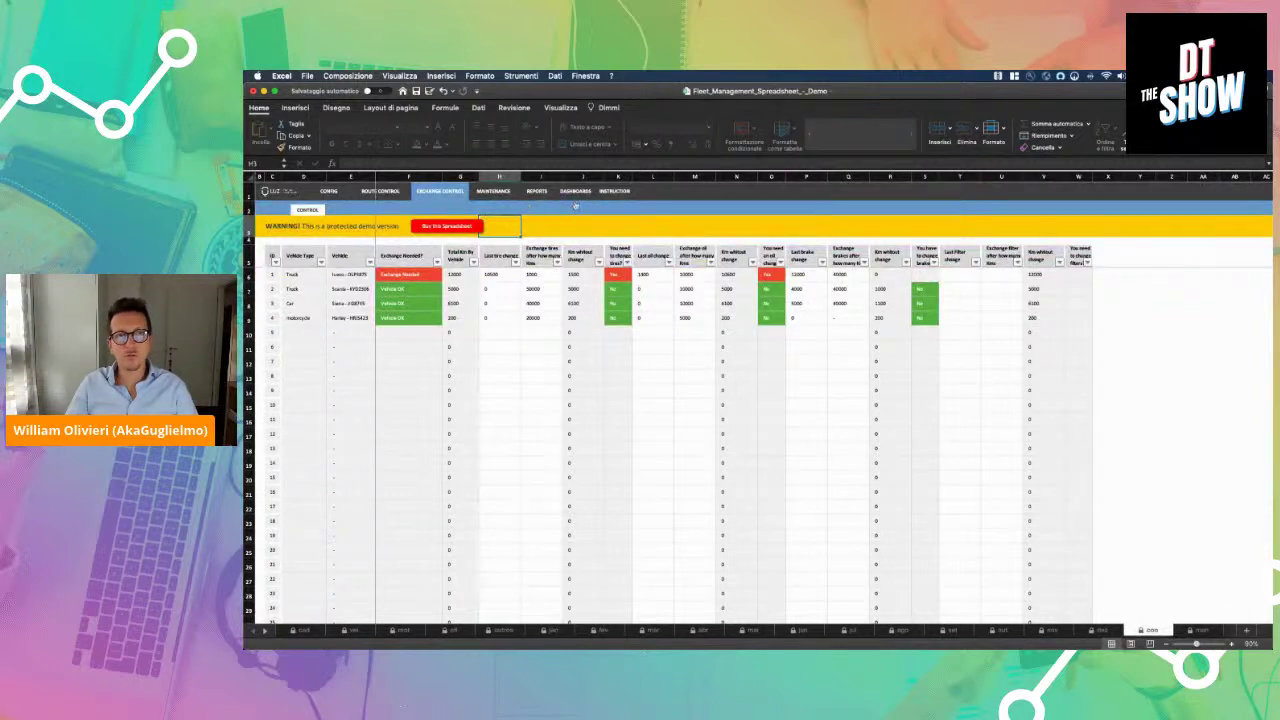
pyautogui.click(573, 193)
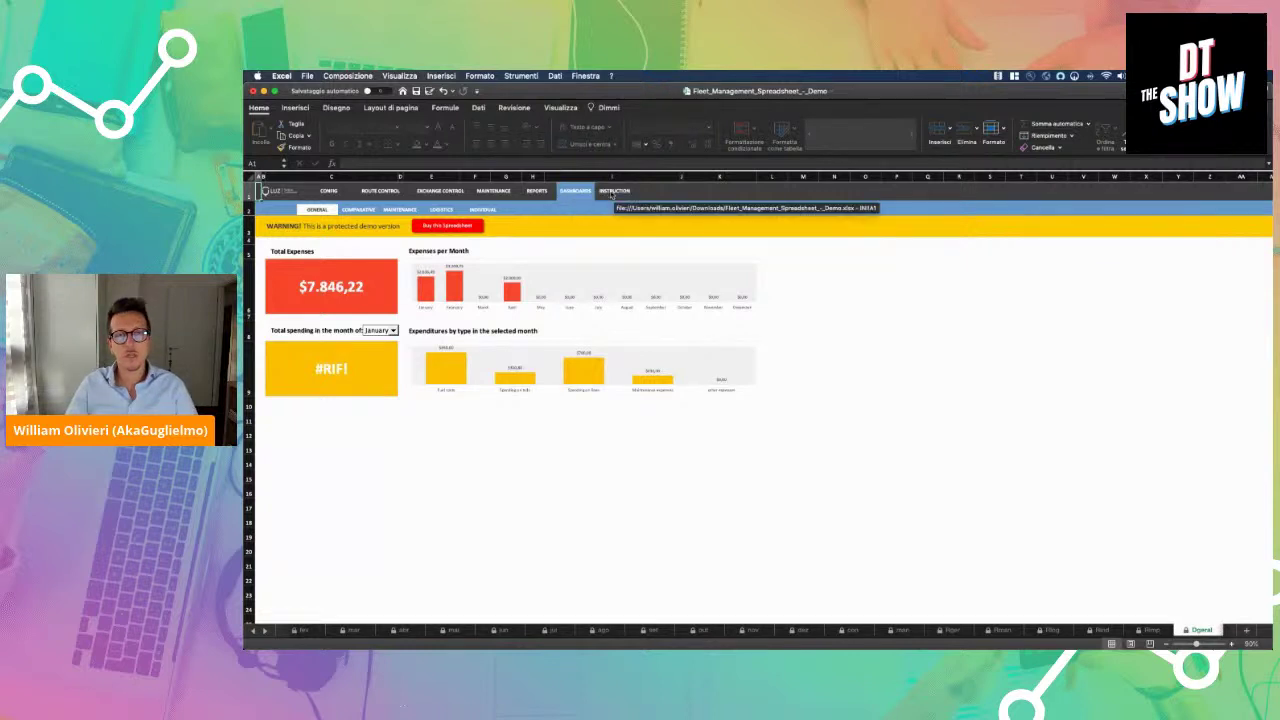
# View the INSTRUCTION sheet and fleet list, then switch to Chrome's ServiceNow homepage
pyautogui.click(612, 193)
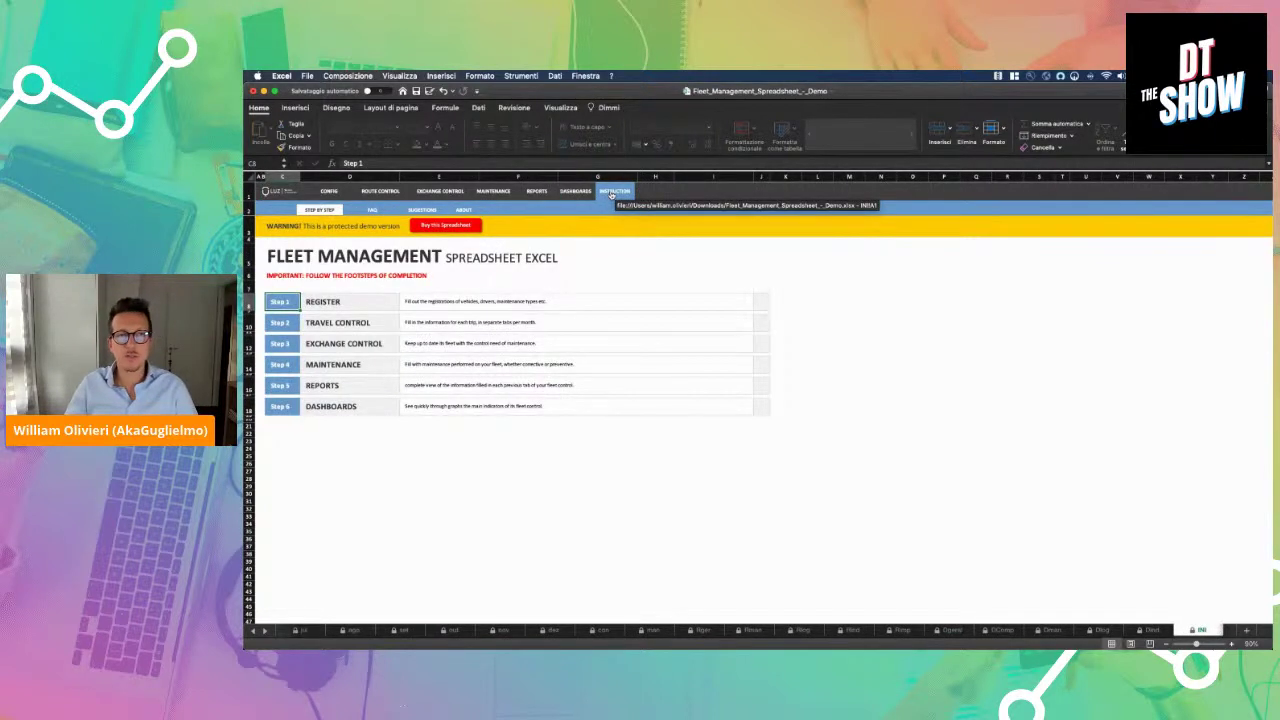
pyautogui.click(336, 194)
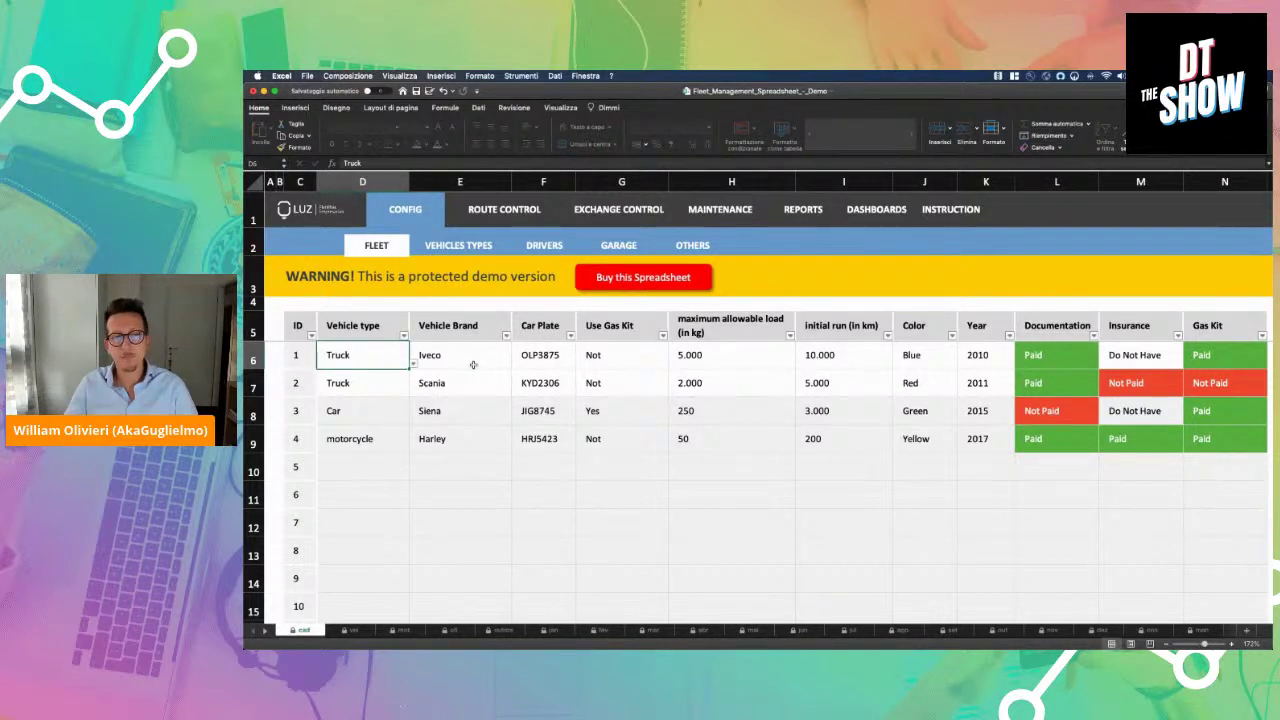
pyautogui.click(612, 637)
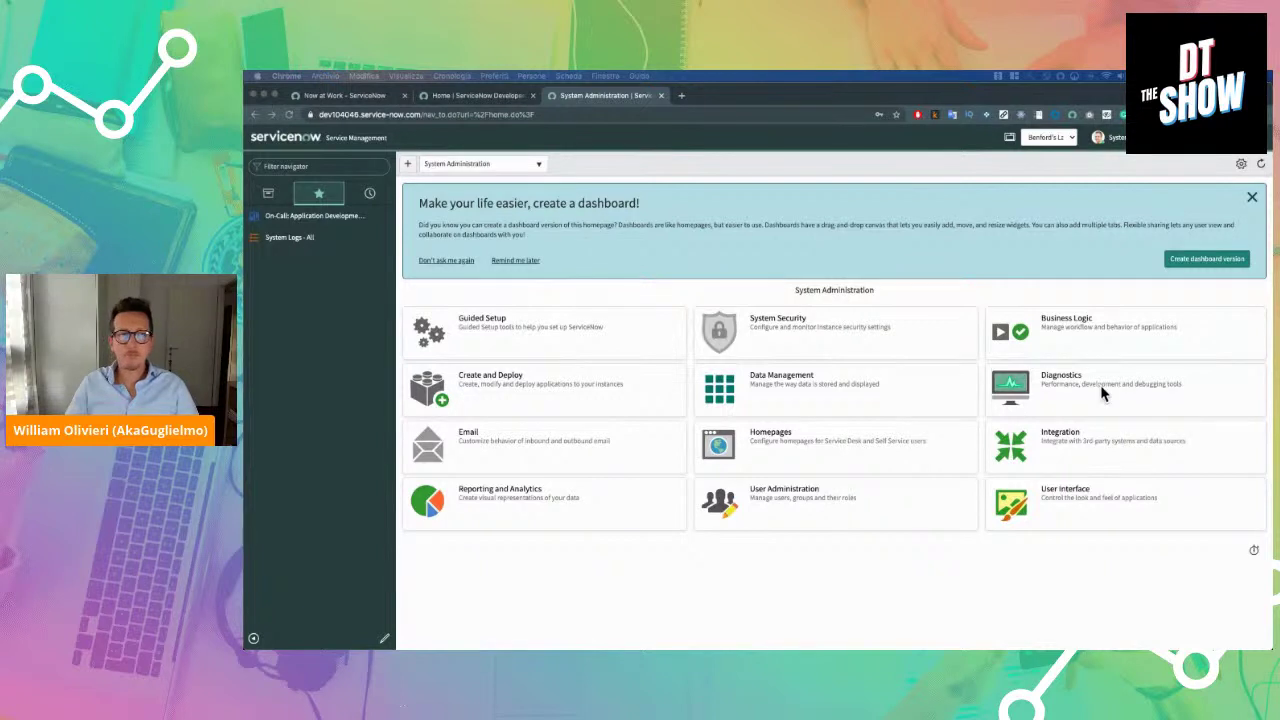
# Filter the navigator for 'studio' and launch ServiceNow Studio's Select Application dialog
pyautogui.click(366, 167)
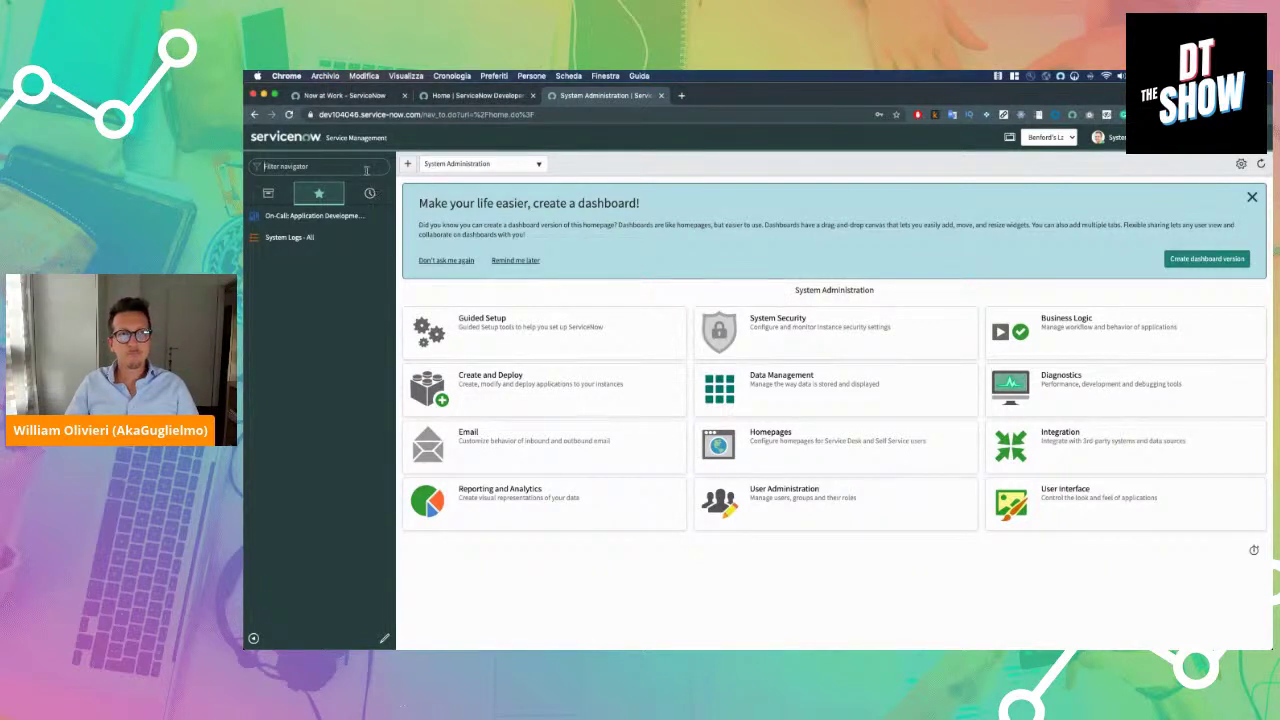
pyautogui.write('studio')
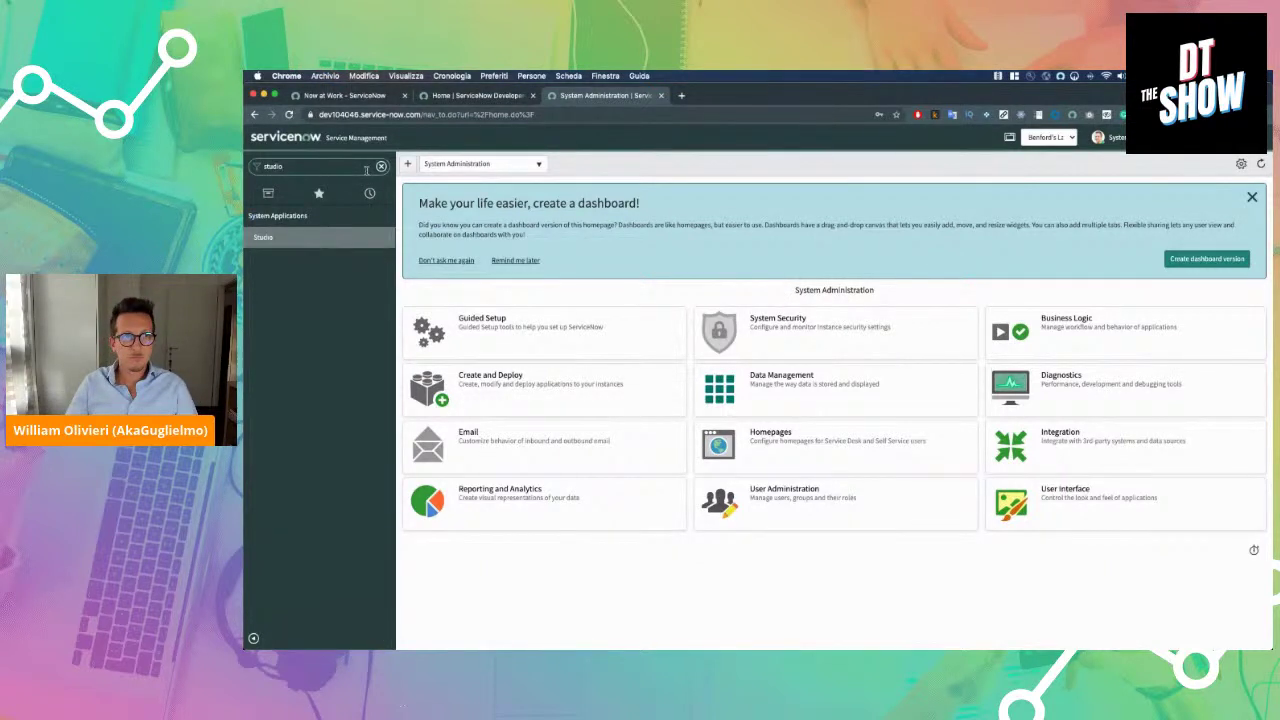
pyautogui.click(340, 234)
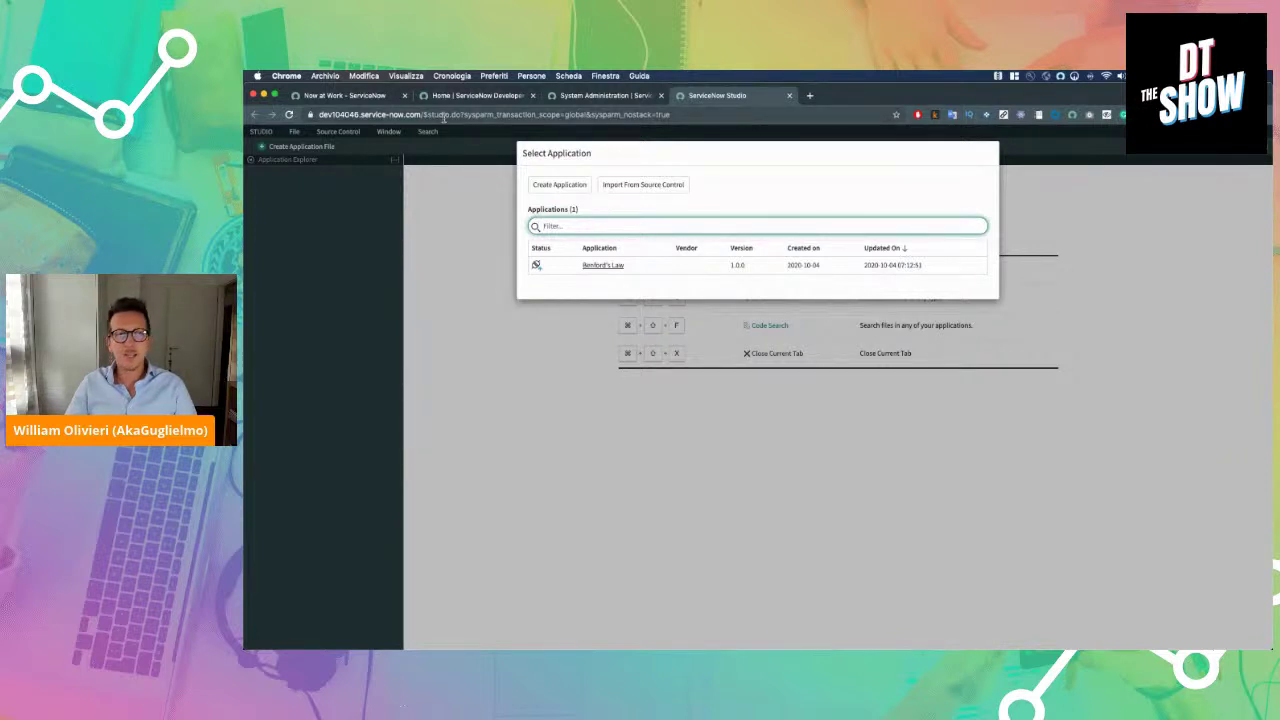
pyautogui.click(810, 95)
# Search Google for unqork and open the Unqork website
pyautogui.write('unq')
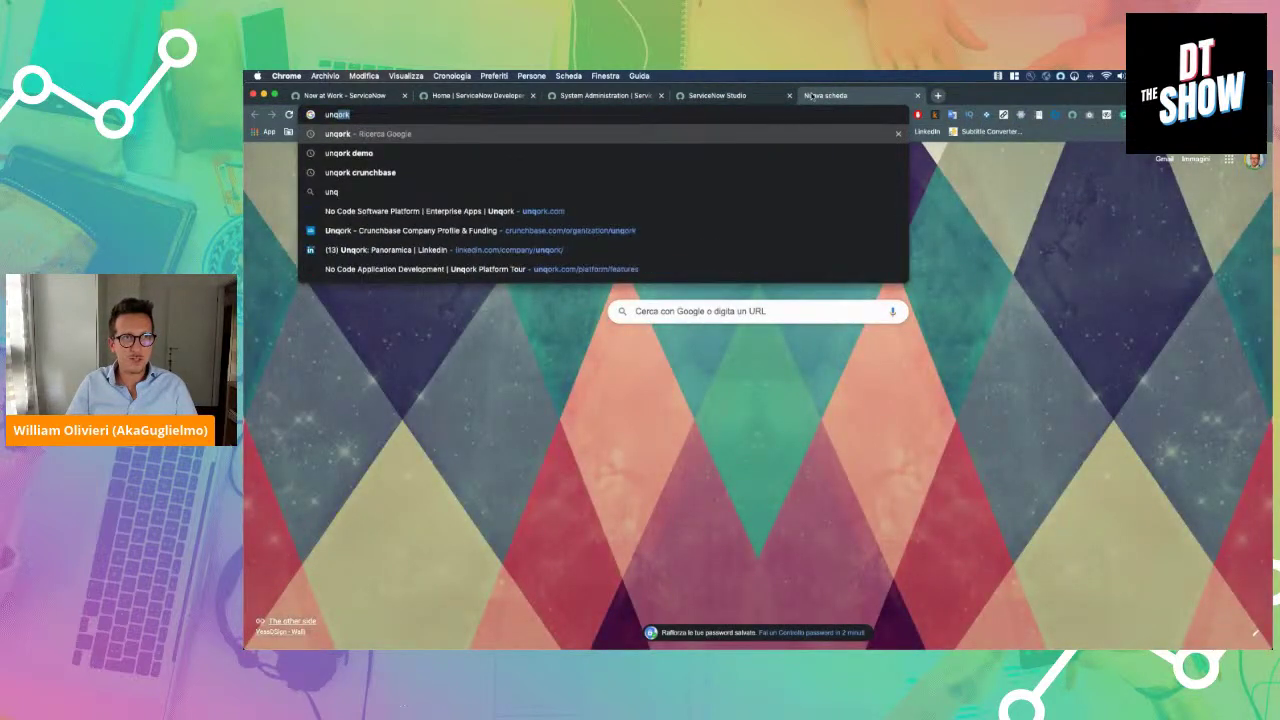
pyautogui.press('Return')
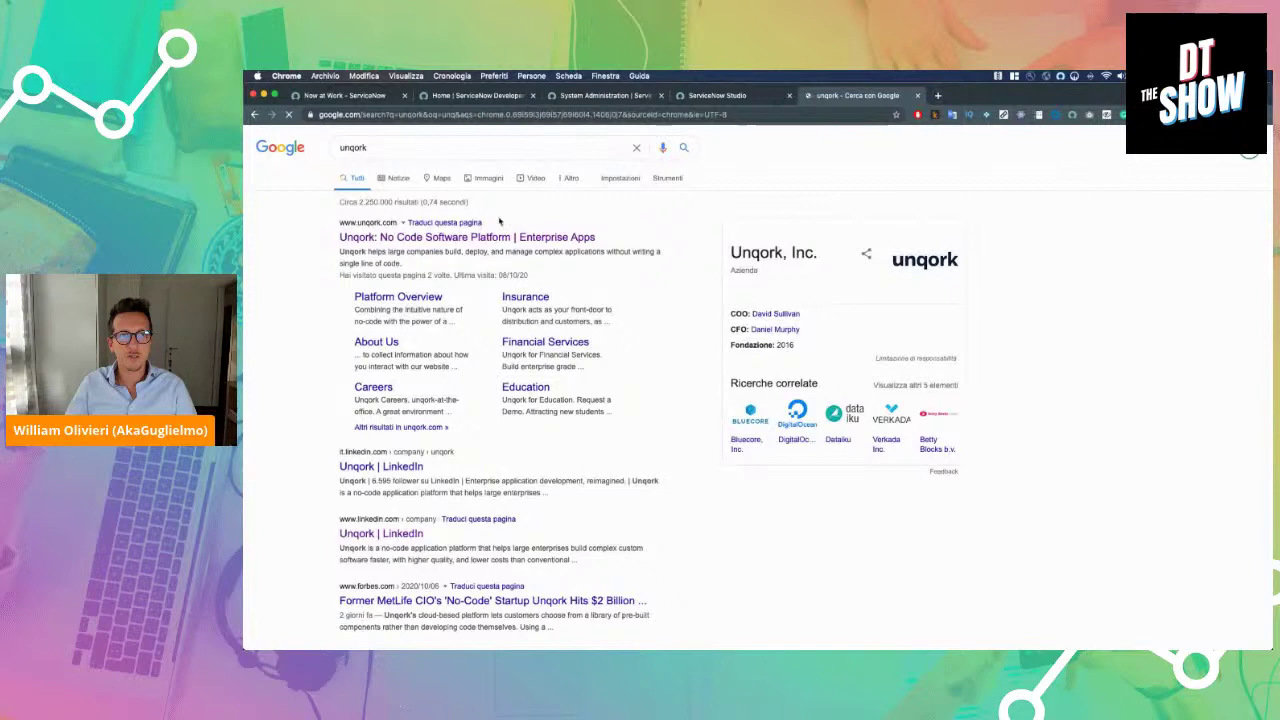
pyautogui.click(489, 236)
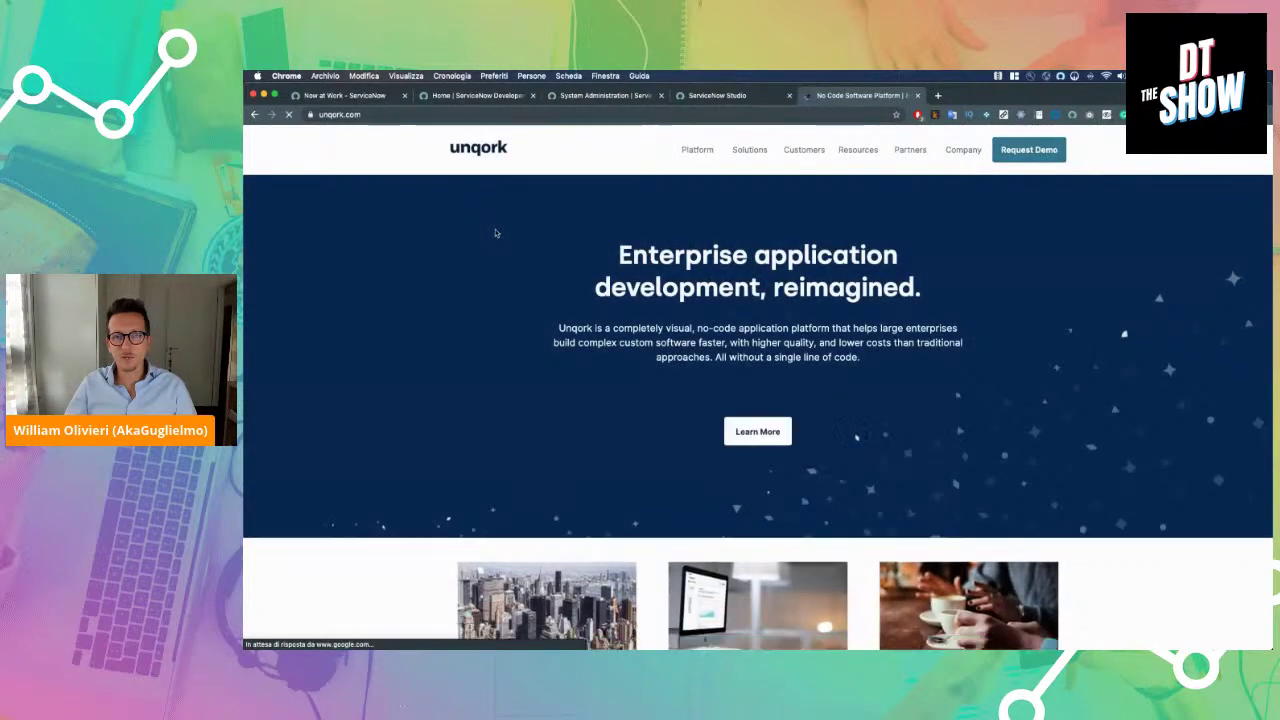
pyautogui.doubleClick(469, 150)
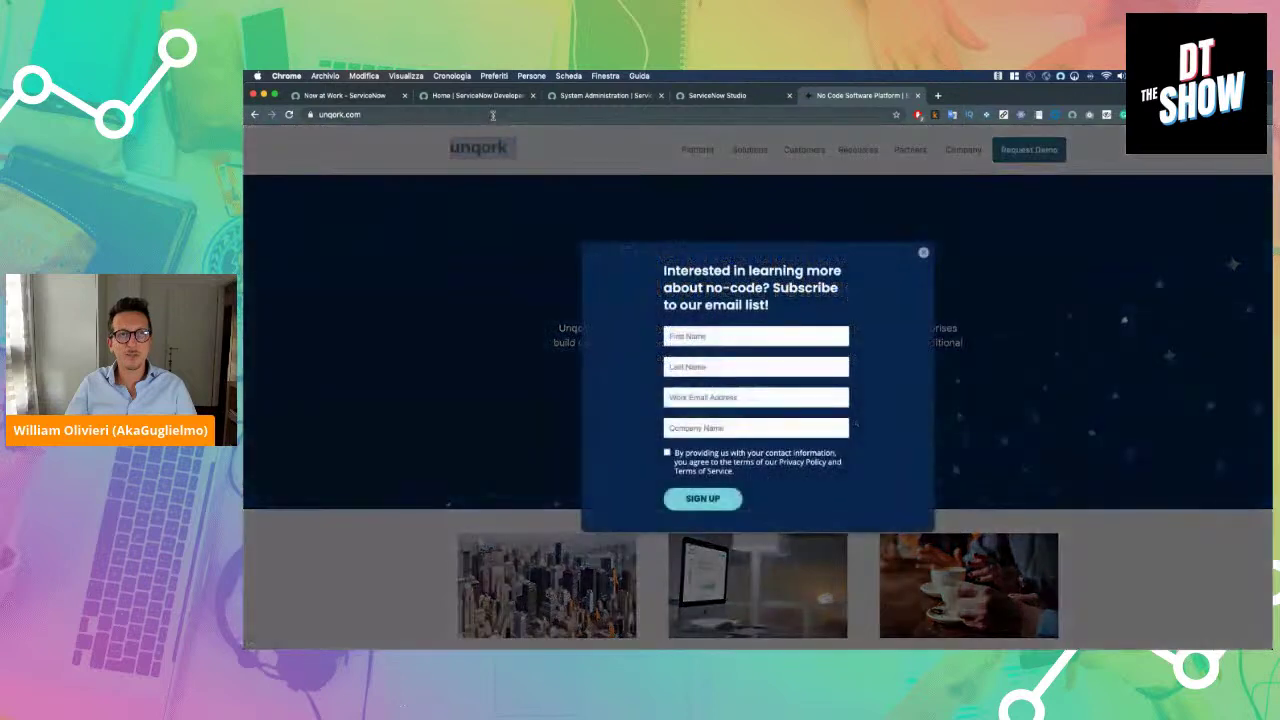
# Open Google Translate and paste 'logo@2x' as the English source text
pyautogui.click(493, 115)
pyautogui.write('translate.google')
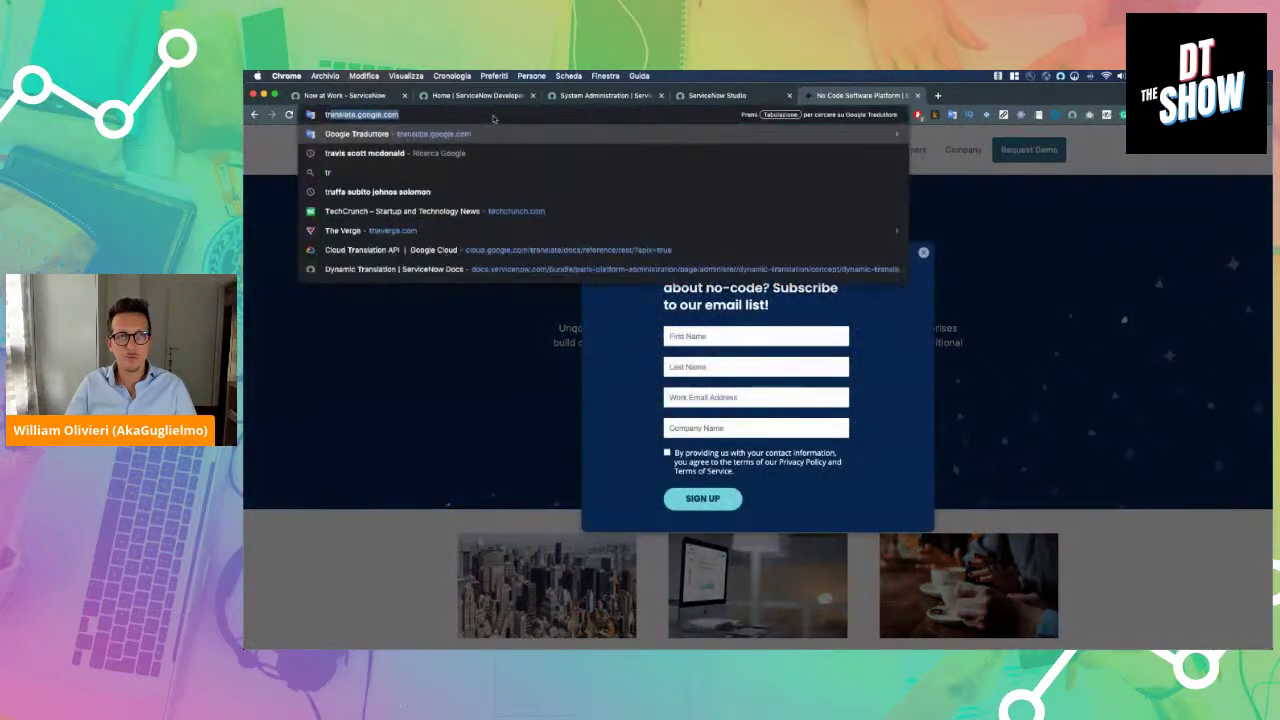
pyautogui.press('Return')
pyautogui.write('logo@2x')
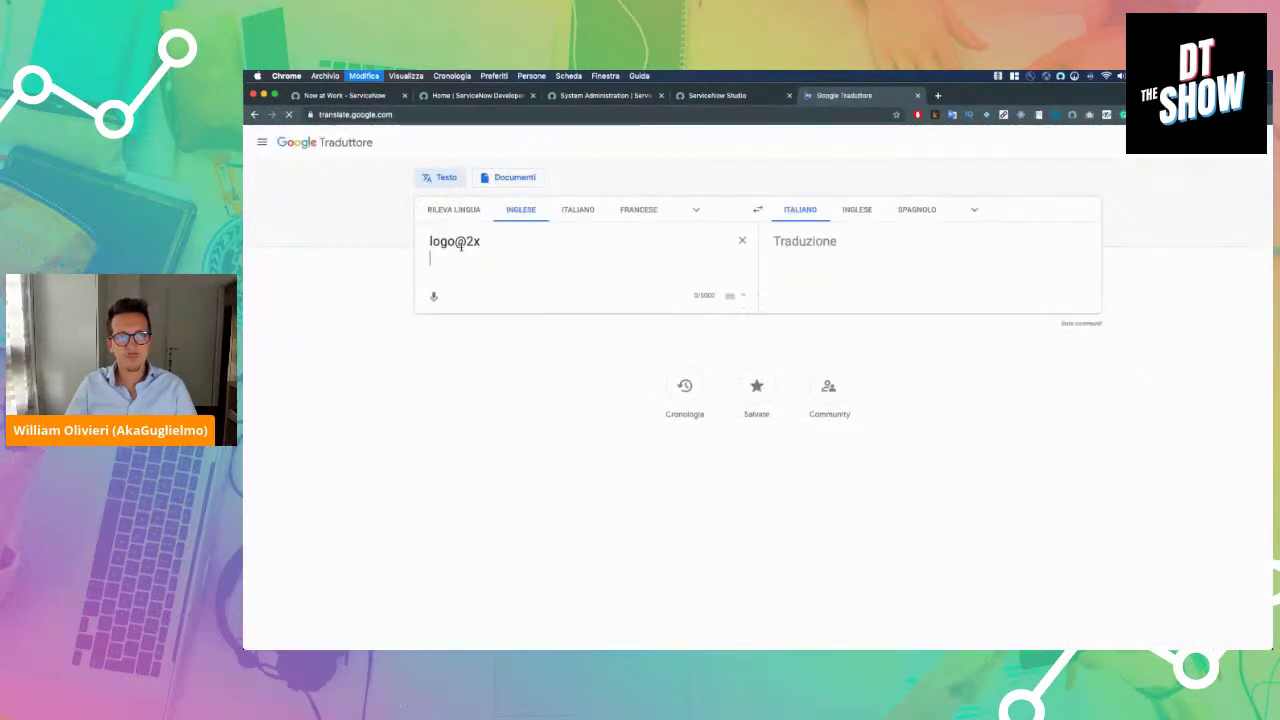